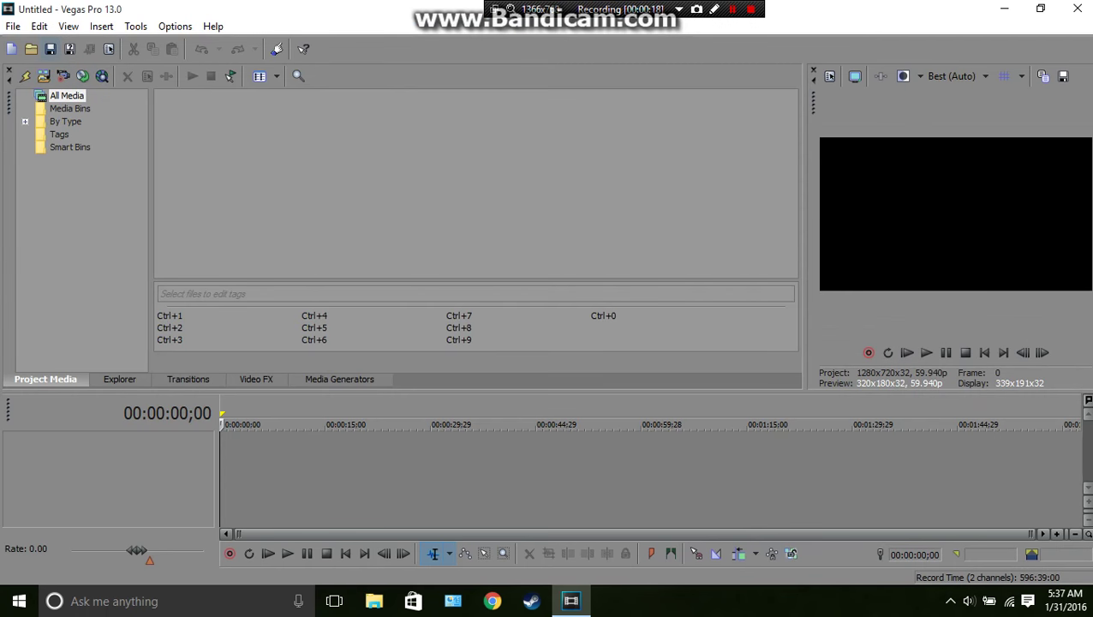
# - Open FNAF Song-Animatronics Voices.mp4 from the Downloads folder in the project
pyautogui.hotkey('ctrl', 'o')
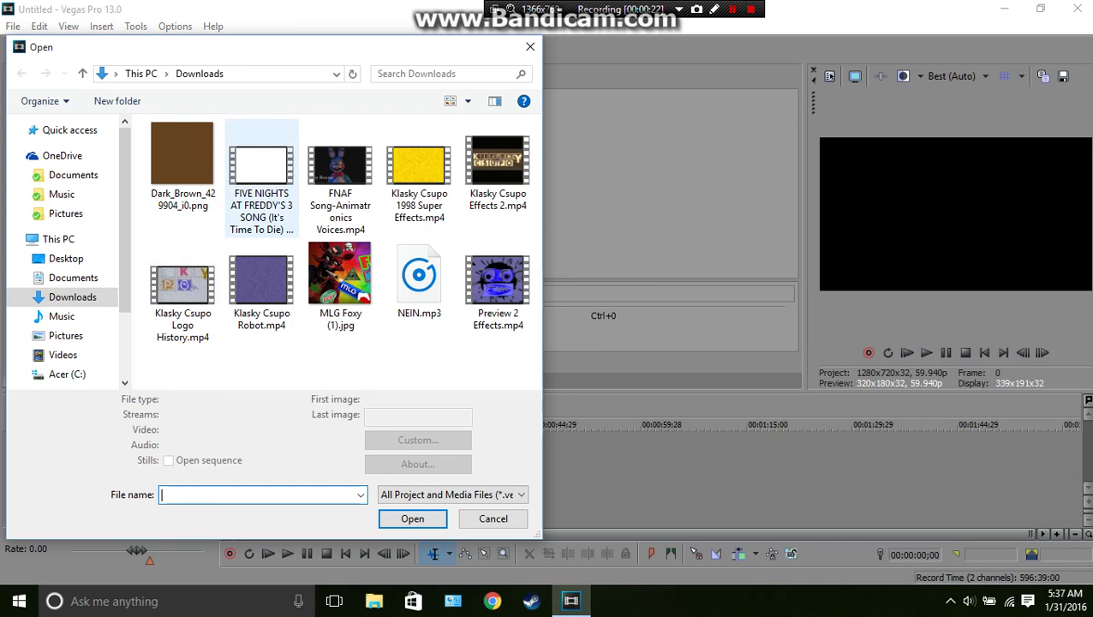
pyautogui.click(261, 283)
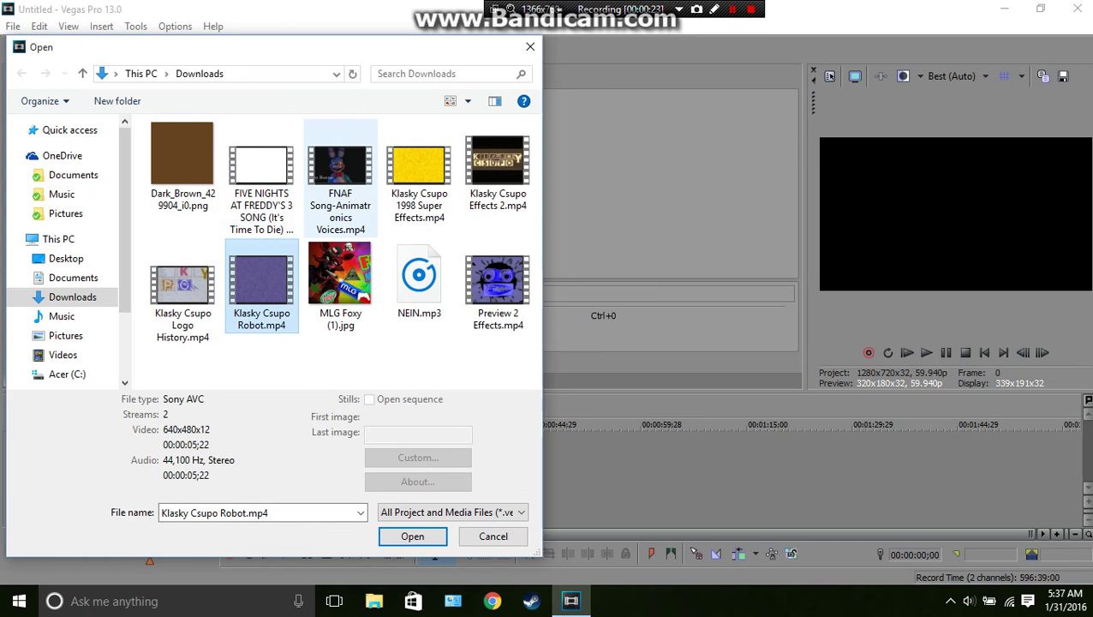
pyautogui.doubleClick(340, 167)
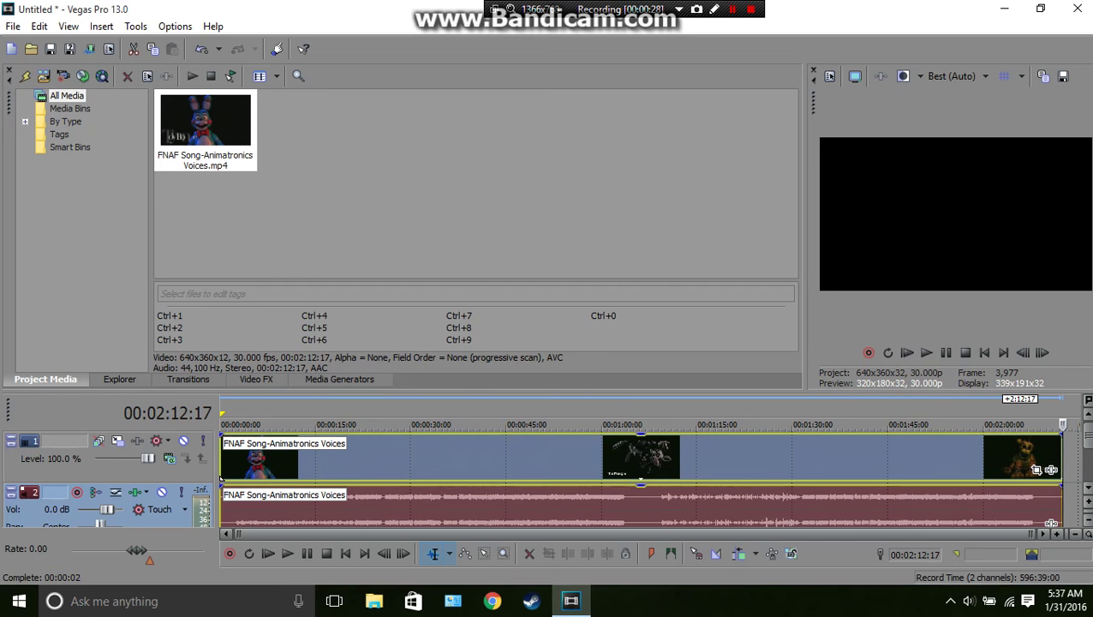
# - Duplicate the video track and set the compositing mode of track 1 to Difference
pyautogui.rightClick(1070, 457)
pyautogui.click(950, 316)
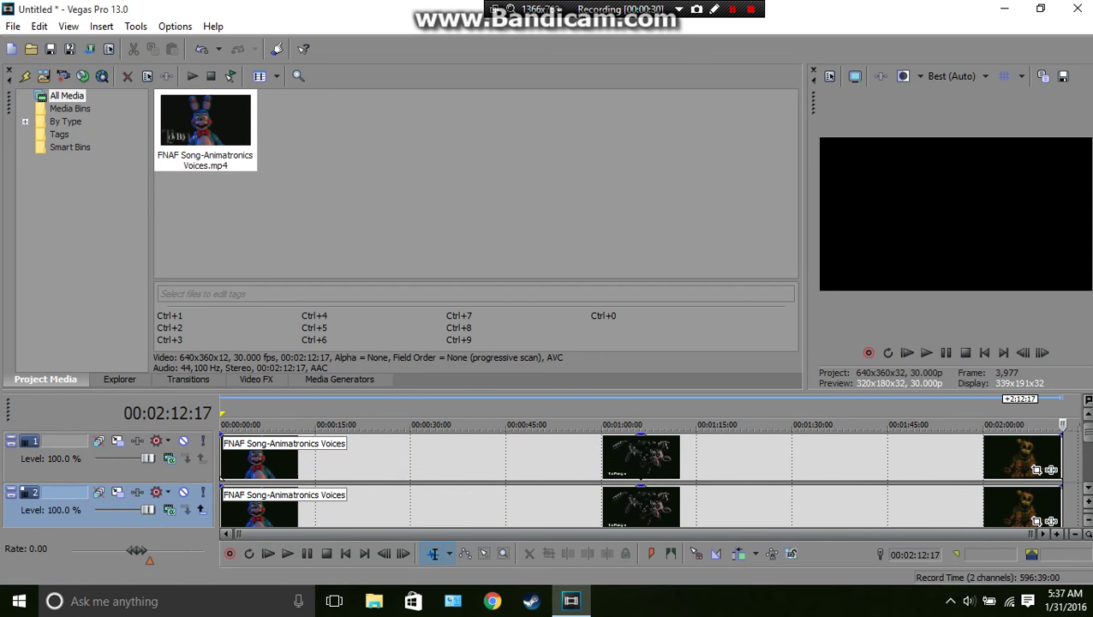
pyautogui.click(169, 458)
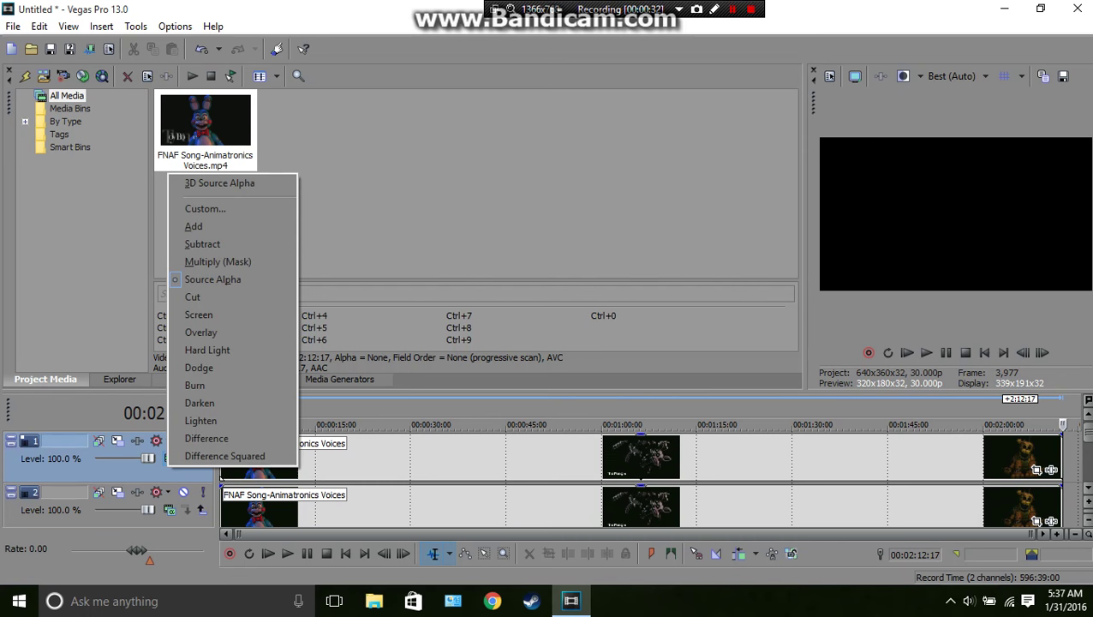
pyautogui.click(206, 439)
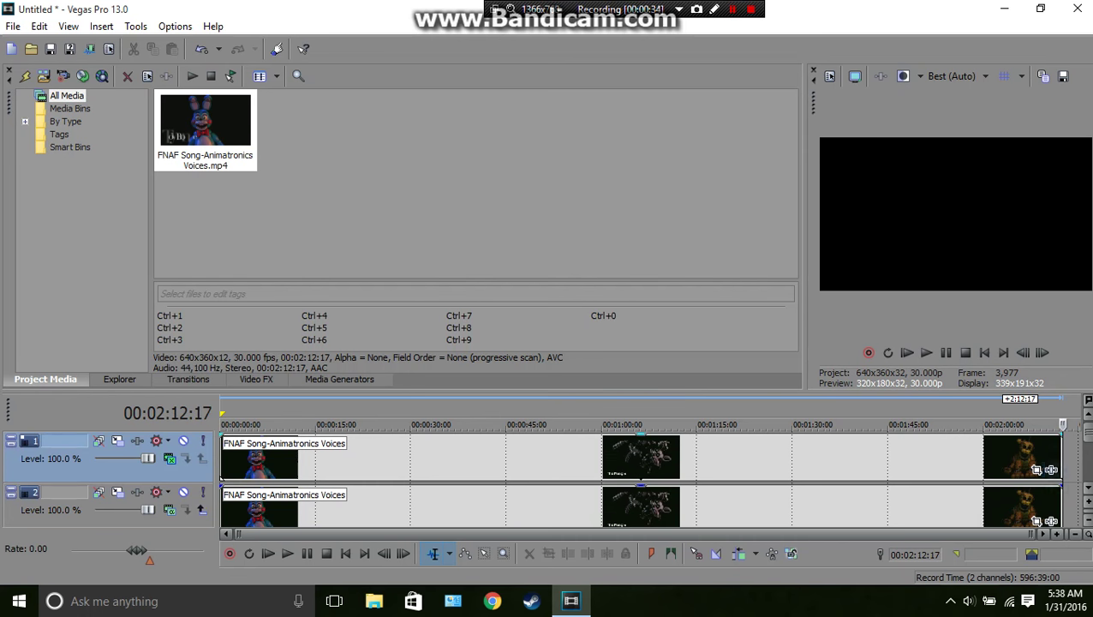
# - Apply the ES PC Combo video effect package to the event on track 1 and check its Radial Blur and Invert effects around 00:01:34:08
pyautogui.click(1052, 470)
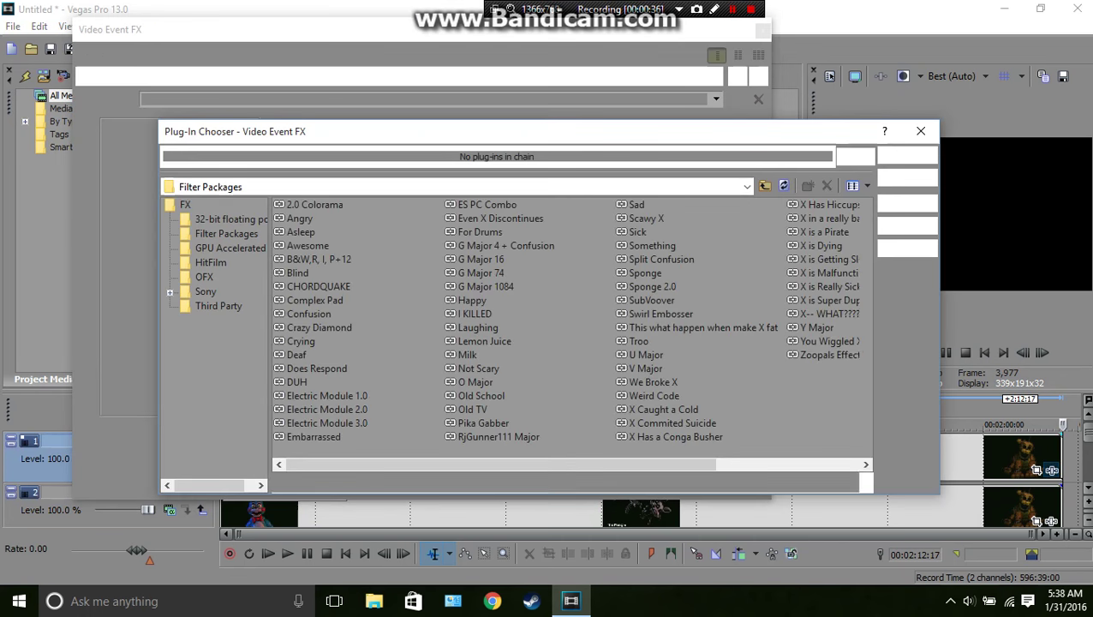
pyautogui.click(487, 204)
pyautogui.click(907, 203)
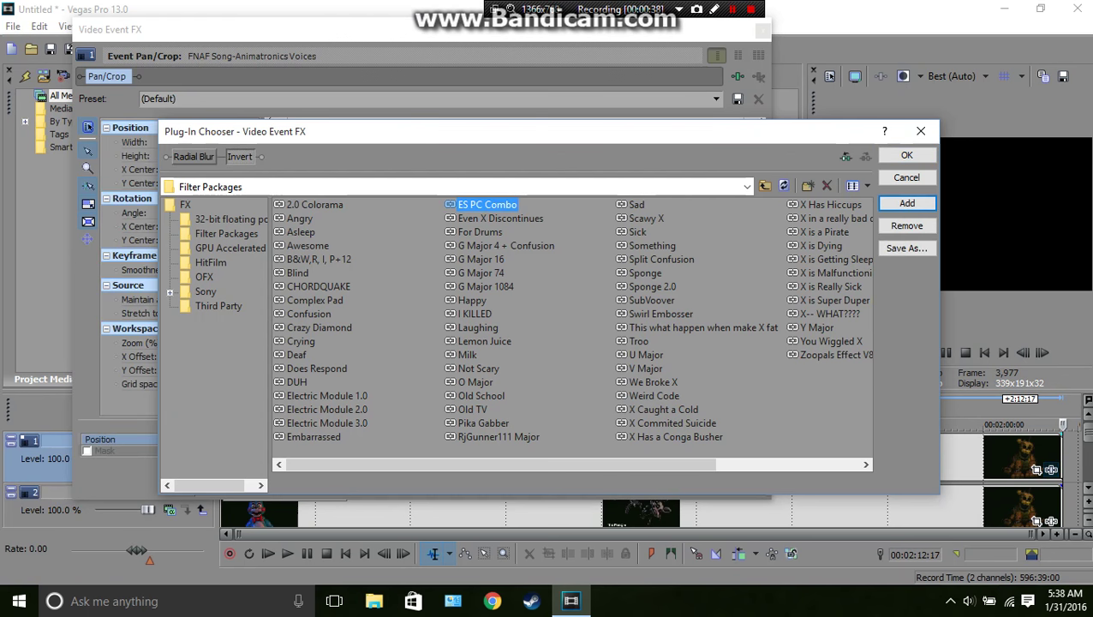
pyautogui.click(907, 155)
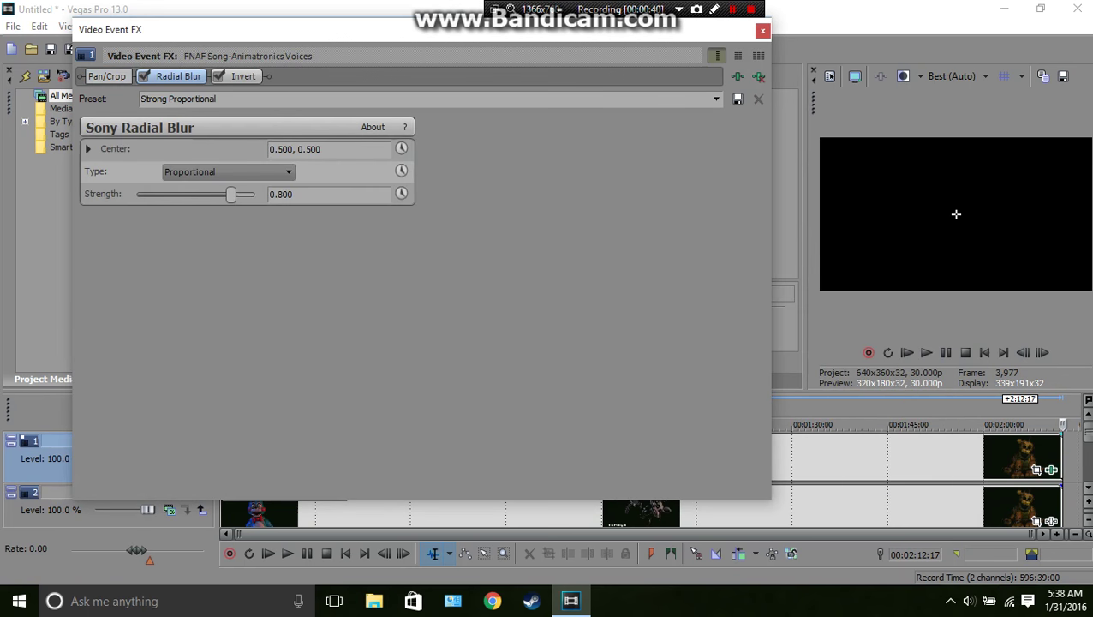
pyautogui.click(818, 460)
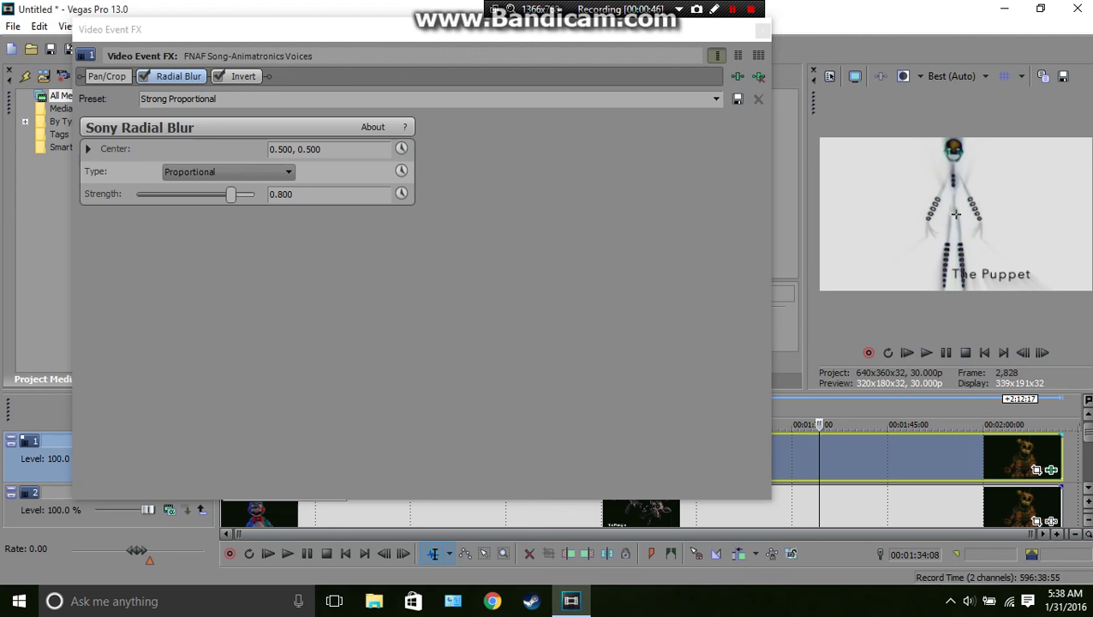
pyautogui.click(243, 76)
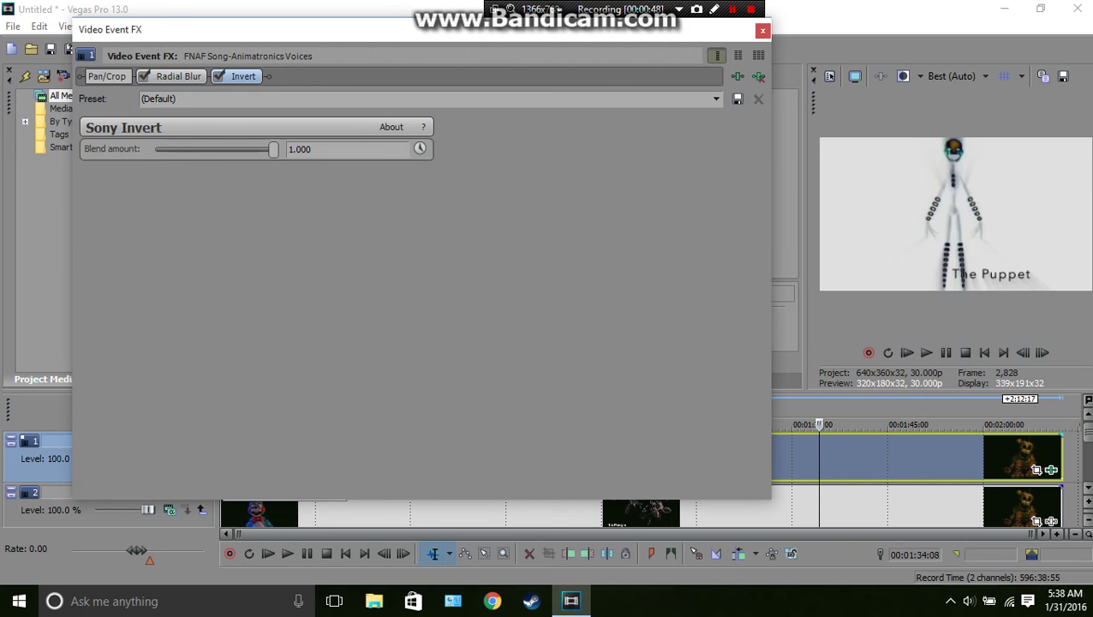
pyautogui.click(762, 30)
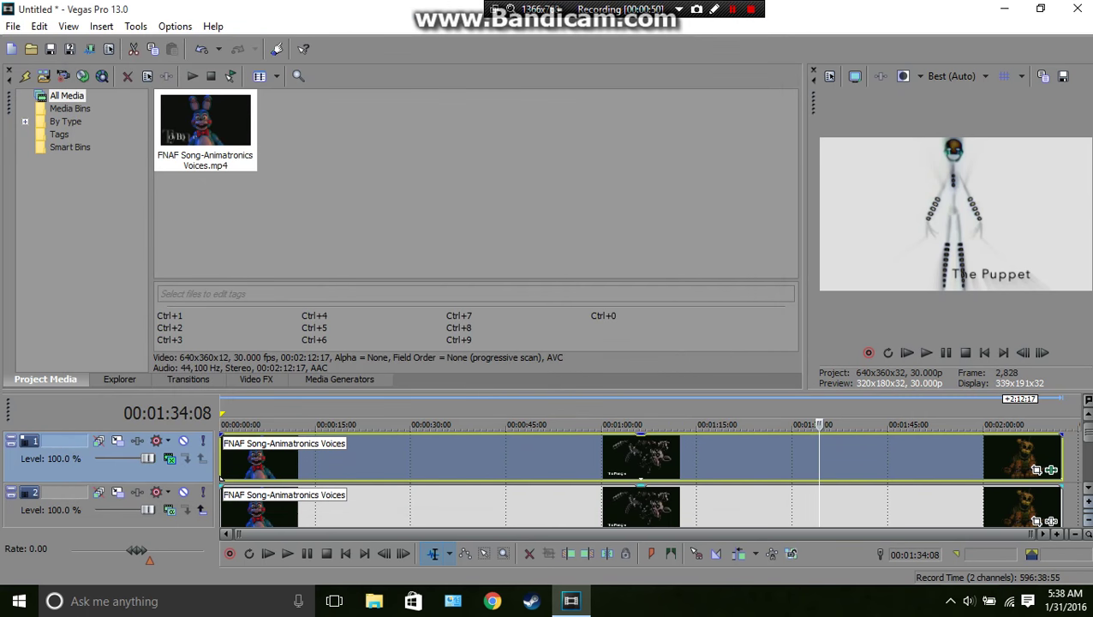
# - Apply the ES PC Combo audio effect package to the event on track 3 and review its Pitch Shift, Reverb and Track EQ settings
pyautogui.click(1088, 487)
pyautogui.click(1050, 472)
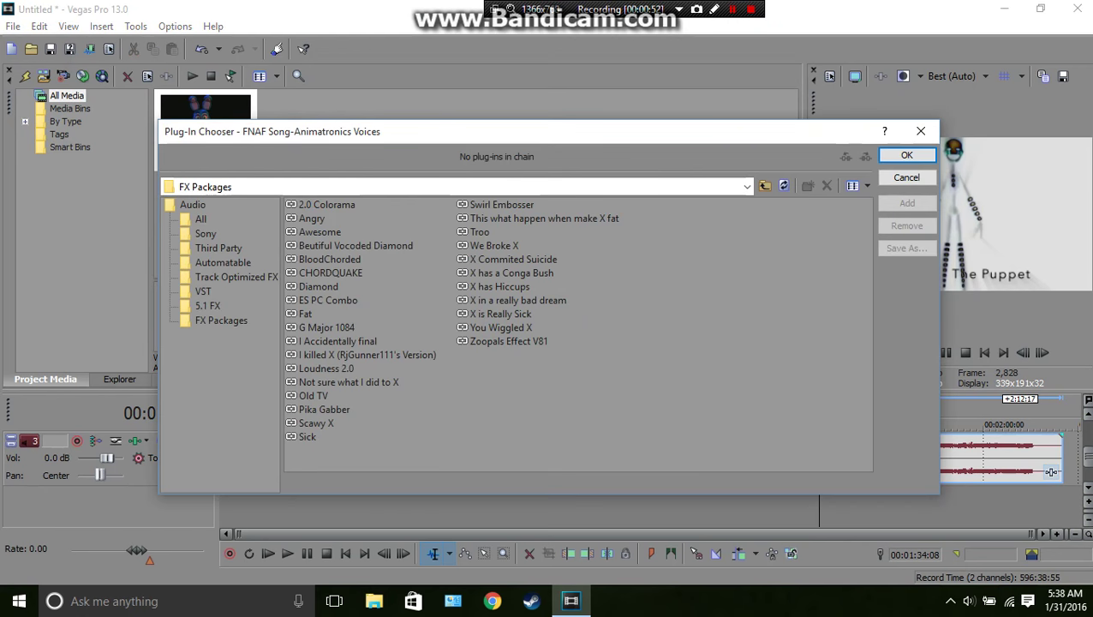
pyautogui.click(328, 300)
pyautogui.click(907, 203)
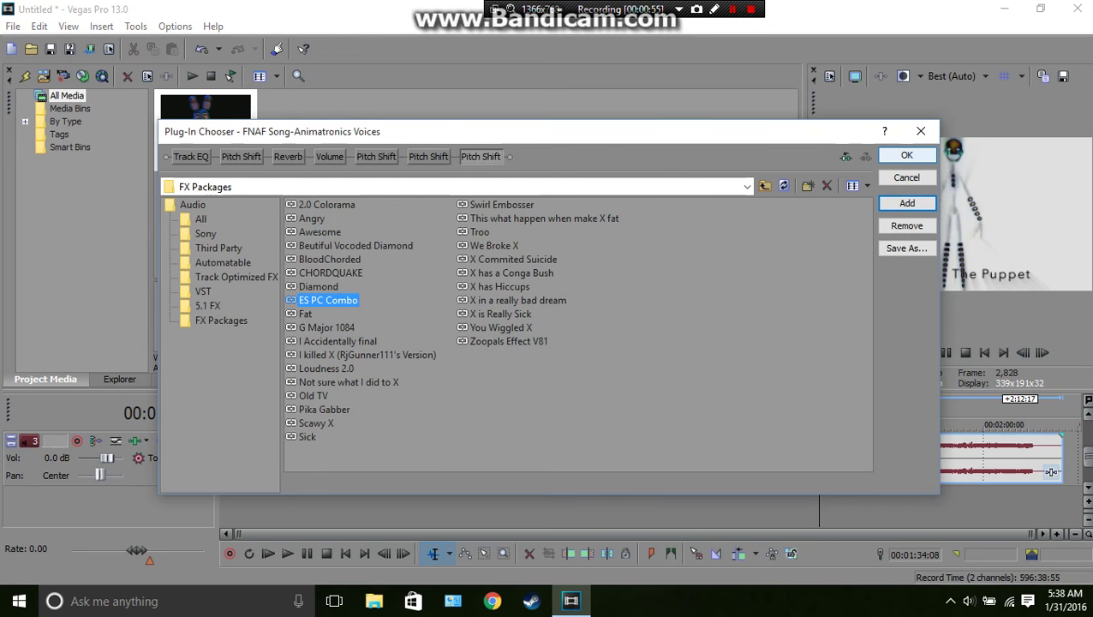
pyautogui.click(907, 155)
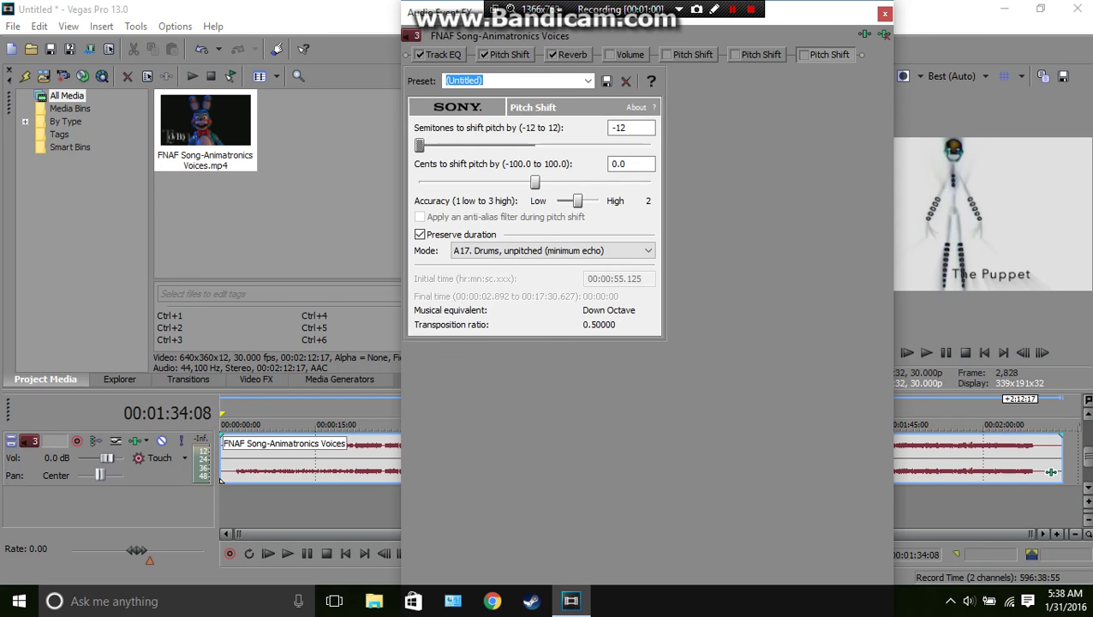
pyautogui.click(510, 55)
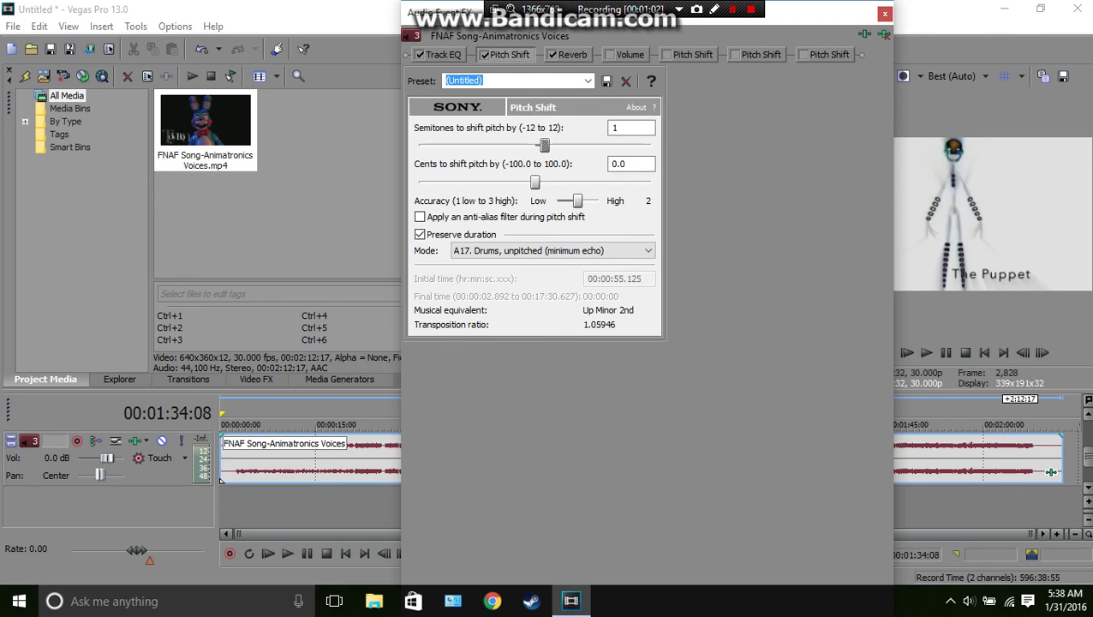
pyautogui.click(573, 55)
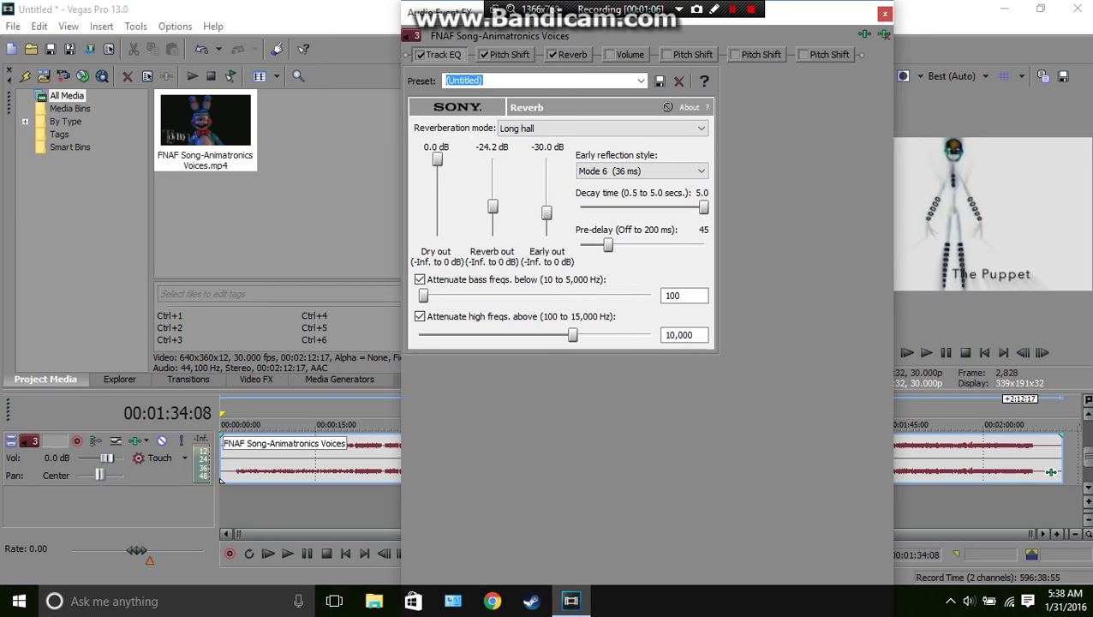
pyautogui.click(443, 55)
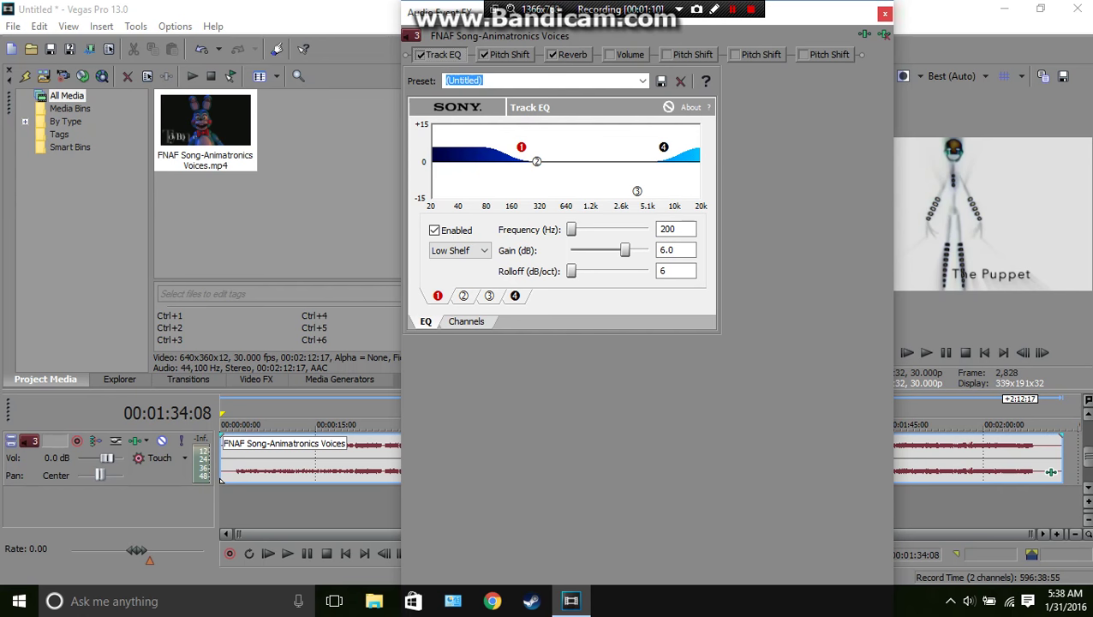
pyautogui.click(885, 13)
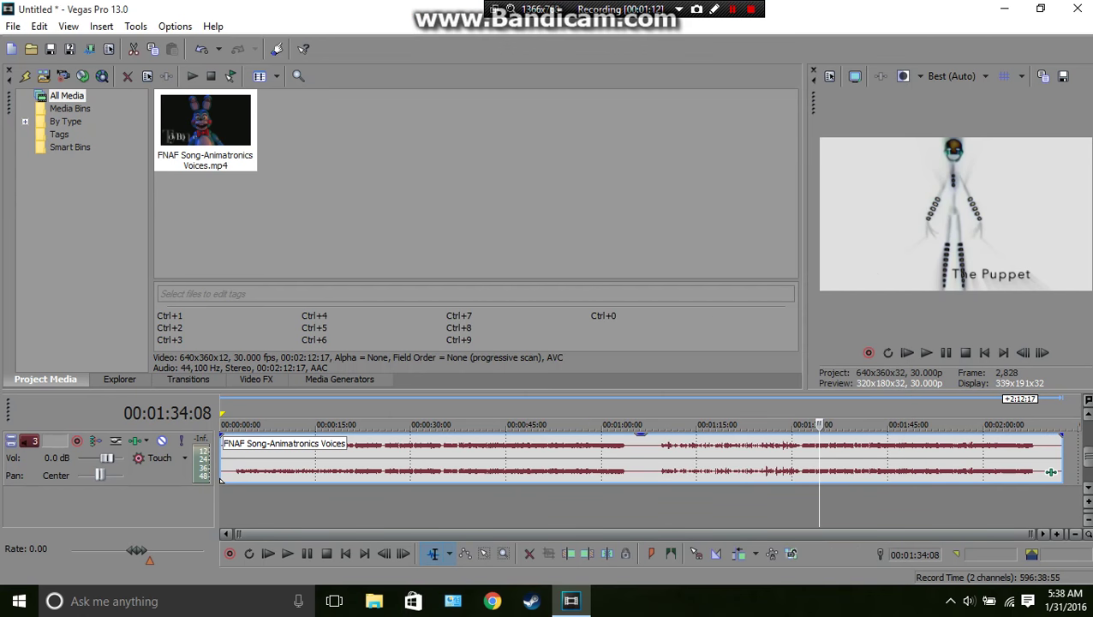
# - Duplicate audio track 3 and enable the Volume effect and the second Pitch Shift on the copy's event
pyautogui.rightClick(1051, 471)
pyautogui.click(977, 313)
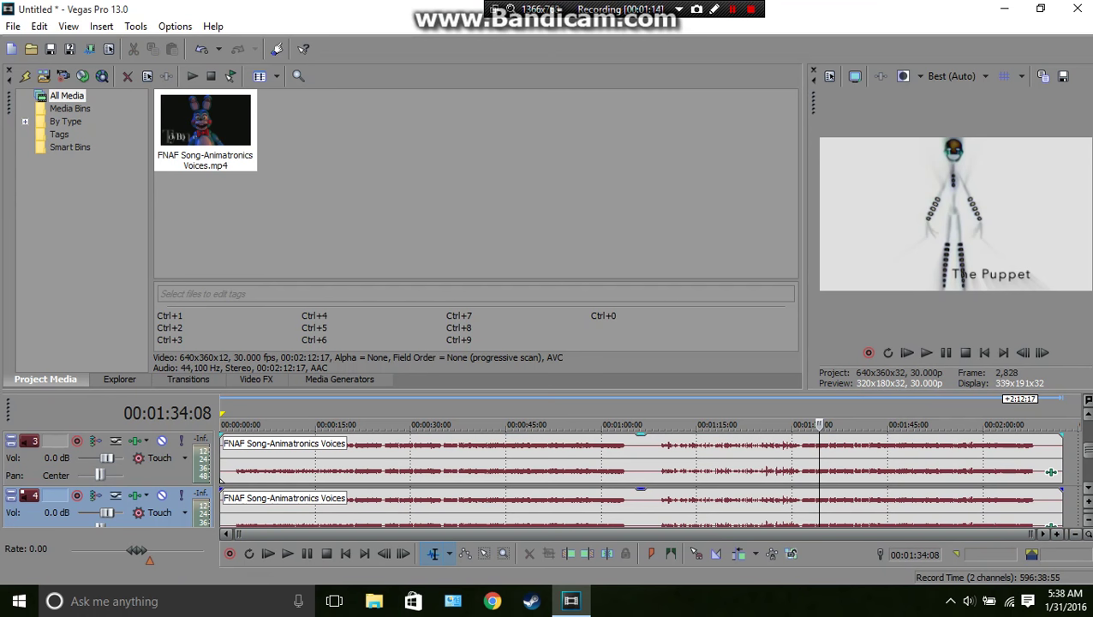
pyautogui.click(1051, 524)
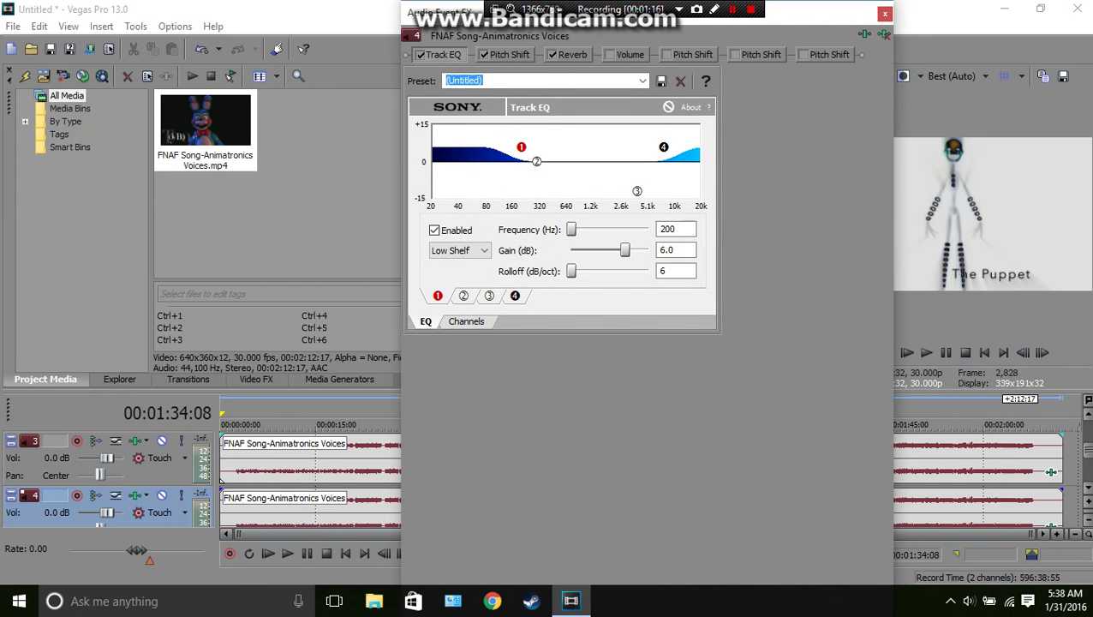
pyautogui.click(629, 55)
pyautogui.click(611, 55)
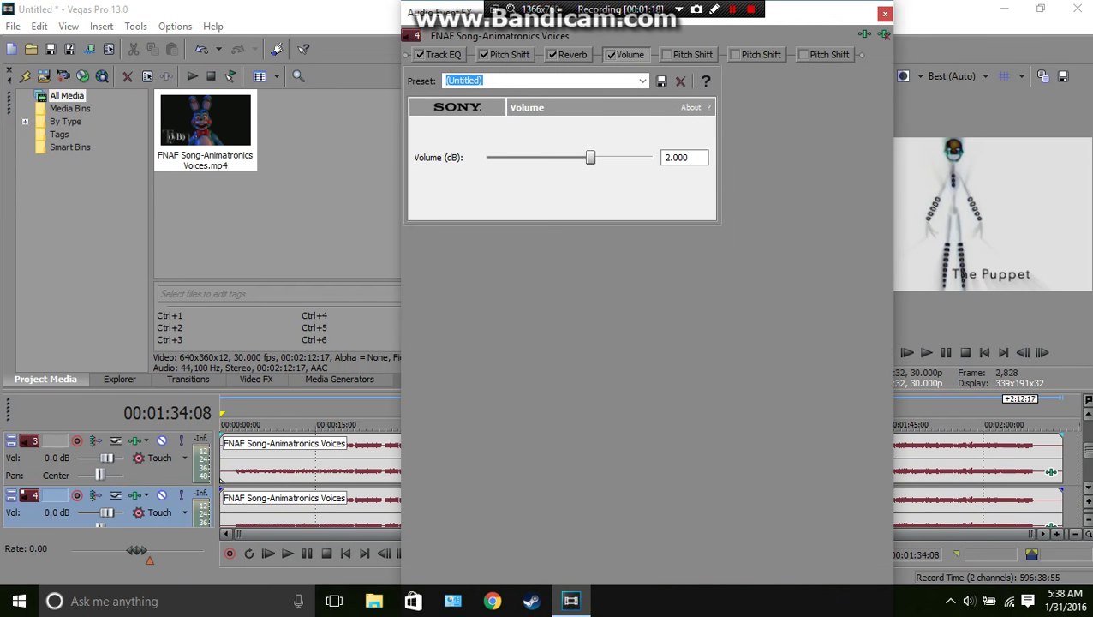
pyautogui.click(667, 54)
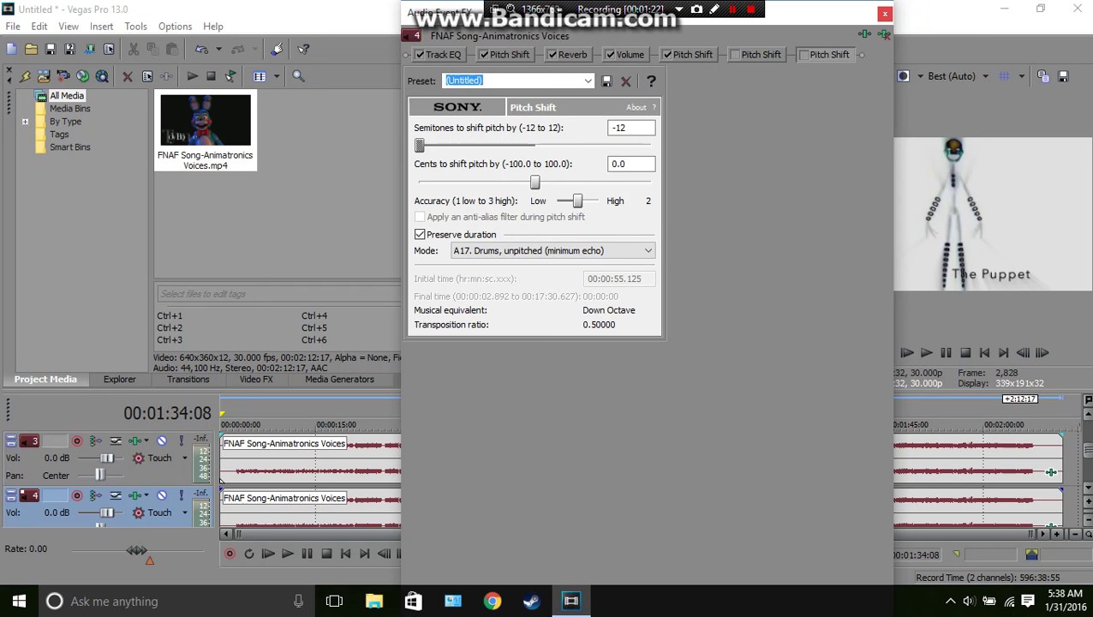
pyautogui.click(885, 14)
# - Duplicate audio track 4 and open the Volume effect of the copied event
pyautogui.rightClick(1072, 503)
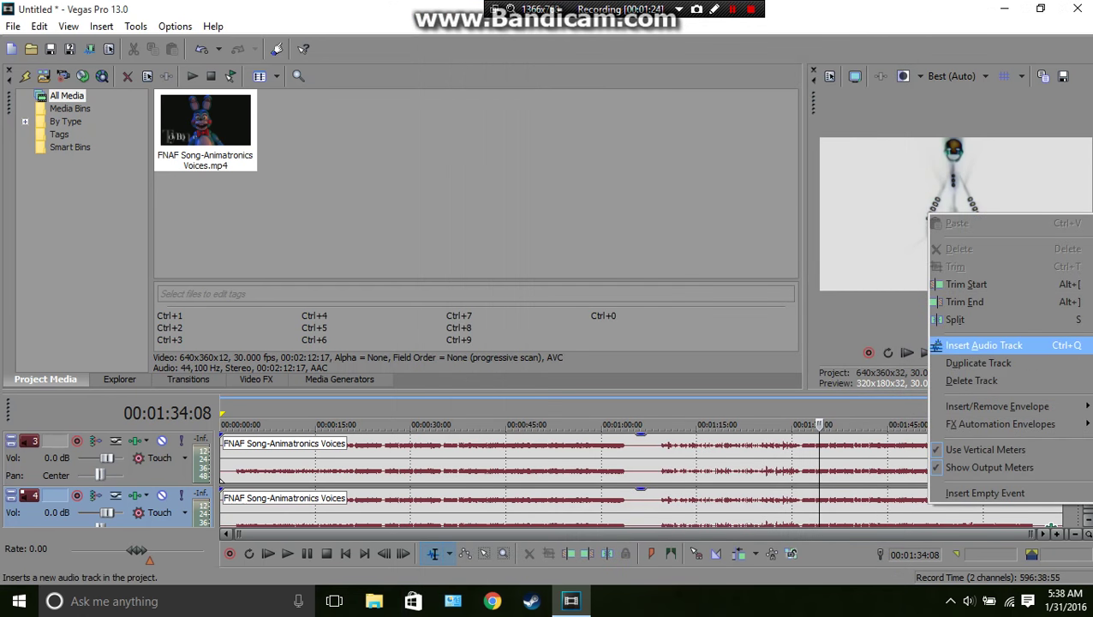
pyautogui.click(971, 381)
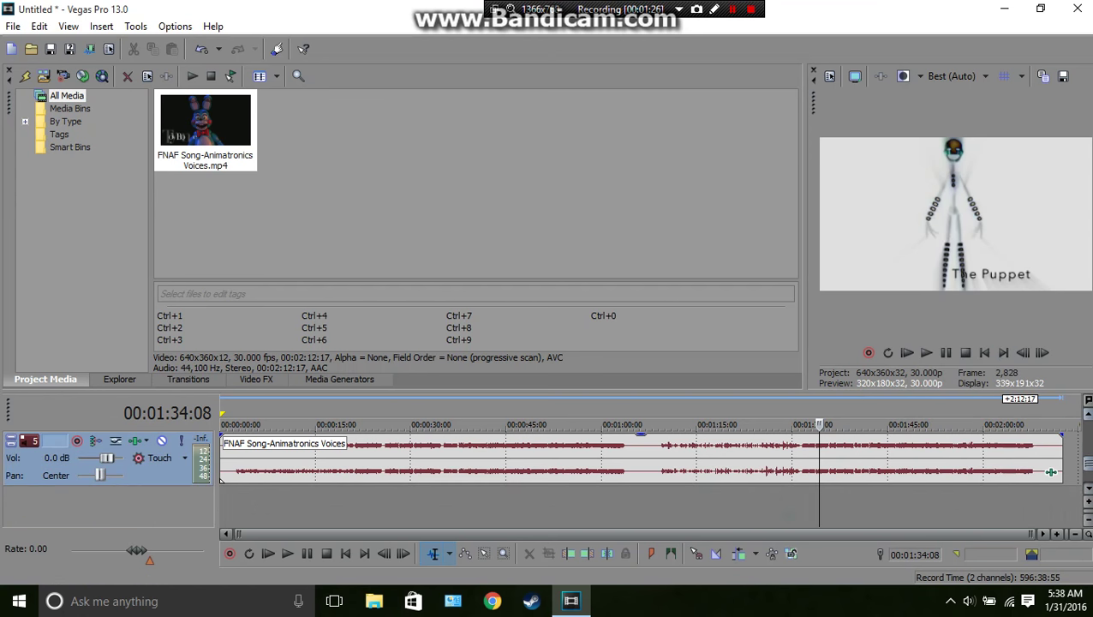
pyautogui.click(1051, 472)
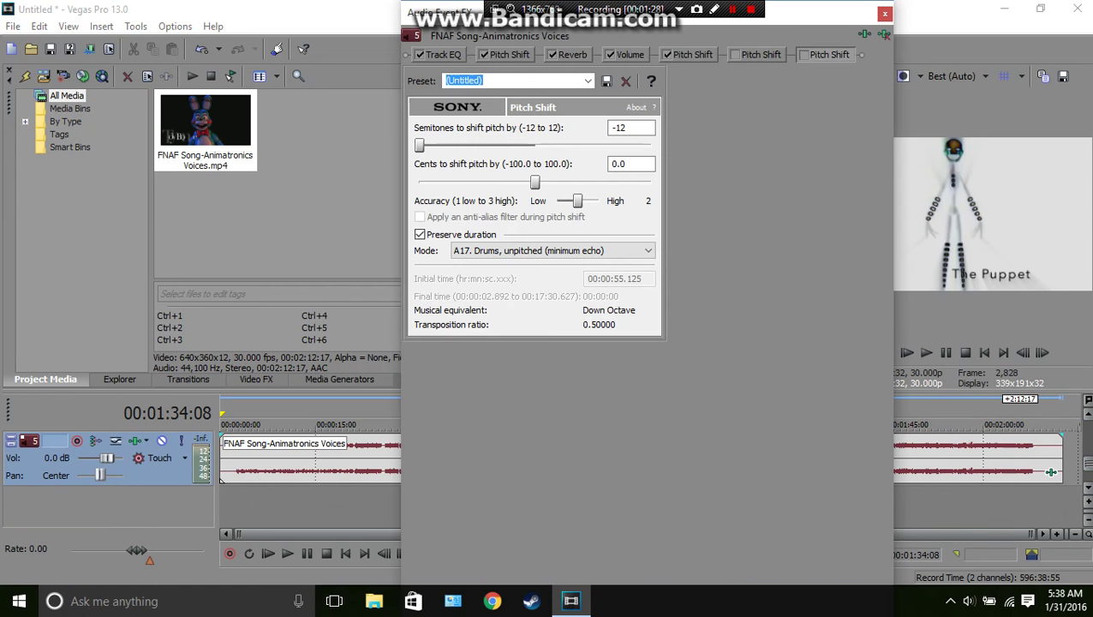
pyautogui.click(629, 55)
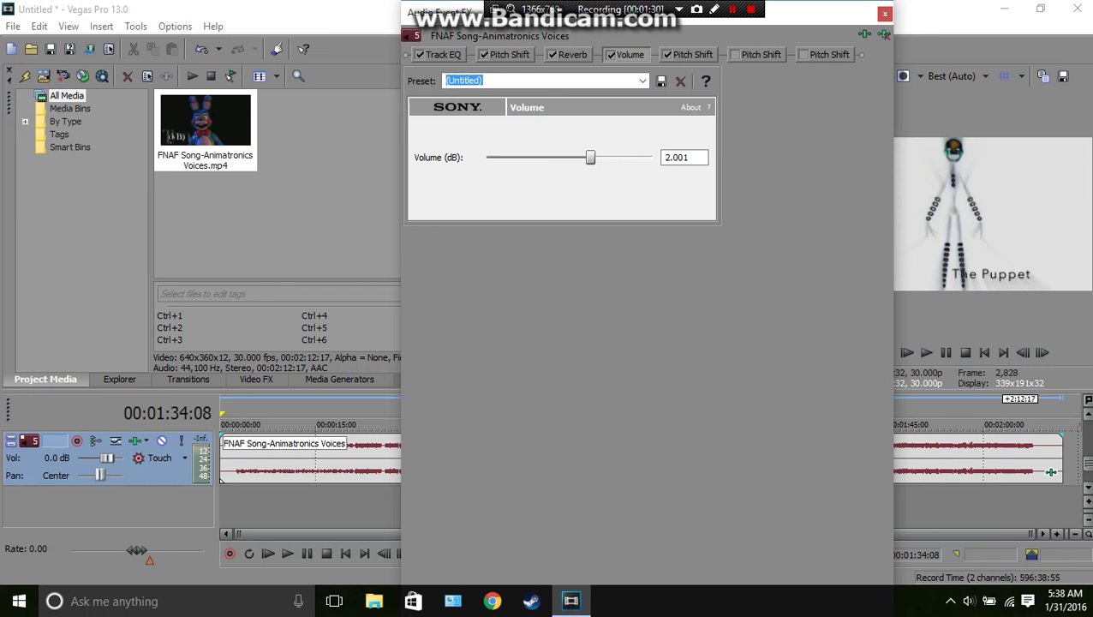
# - Try to raise the Volume effect on track 5's event to exactly 4.000 dB
pyautogui.moveTo(590, 157); pyautogui.dragTo(618, 156)
pyautogui.click(689, 157)
pyautogui.press('BackSpace')
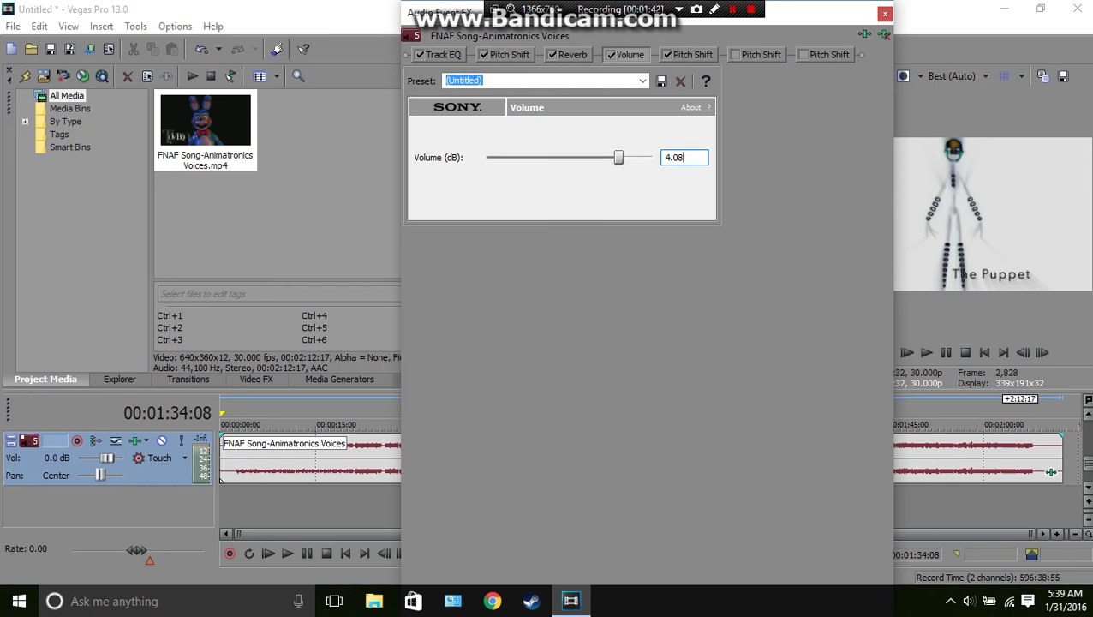
pyautogui.press('BackSpace')
pyautogui.write('00')
pyautogui.press('Return')
pyautogui.click(690, 157)
pyautogui.write('0')
pyautogui.press('Return')
pyautogui.click(688, 157)
pyautogui.press('BackSpace')
pyautogui.write('0')
pyautogui.press('Return')
pyautogui.press('Left')
pyautogui.press('Left')
pyautogui.press('Left')
pyautogui.press('Left')
pyautogui.press('Left')
pyautogui.press('Right')
pyautogui.press('Right')
pyautogui.press('Right')
pyautogui.press('Right')
pyautogui.press('Right')
pyautogui.press('Right')
pyautogui.press('Tab')
pyautogui.write('40.000')
pyautogui.press('Return')
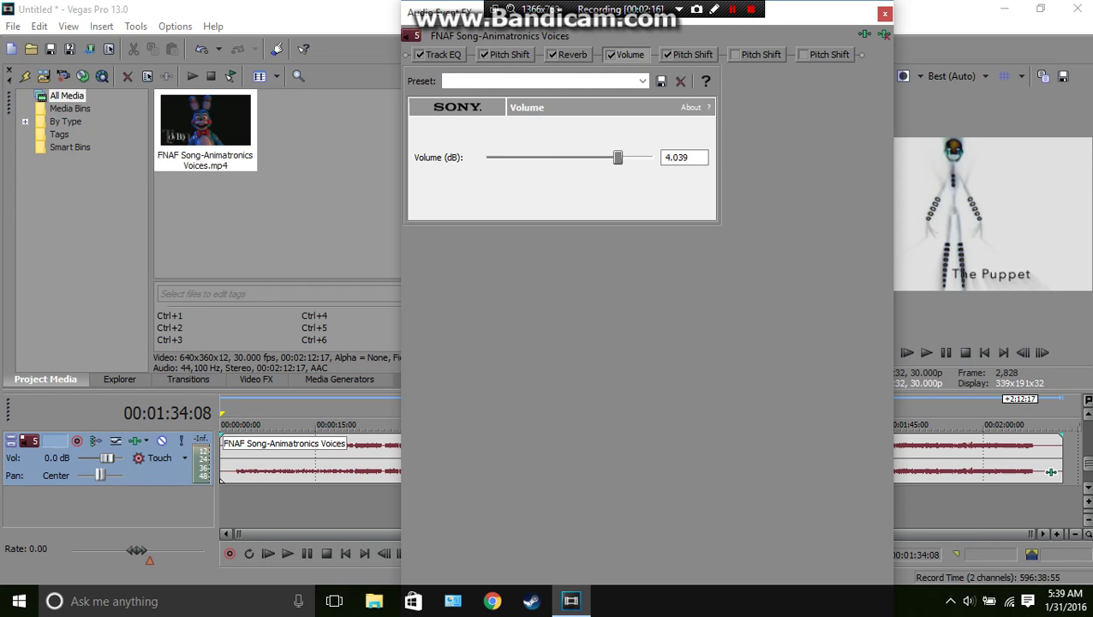
# - Set the level of the Volume effect on track 5's event to 4.000 dB
pyautogui.click(689, 158)
pyautogui.press('BackSpace')
pyautogui.press('BackSpace')
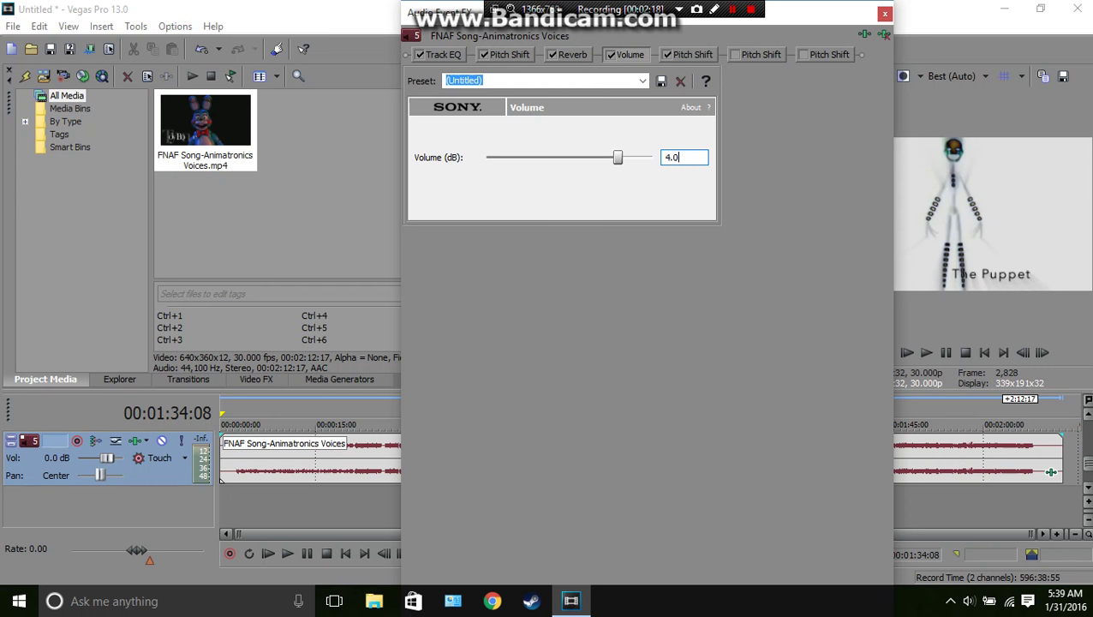
pyautogui.write('00')
pyautogui.press('Return')
pyautogui.press('Left')
pyautogui.press('Right')
pyautogui.press('Left')
pyautogui.press('Up')
# - Enable the third Pitch Shift in the effect chain of track 5's event and close the effects window
pyautogui.click(760, 55)
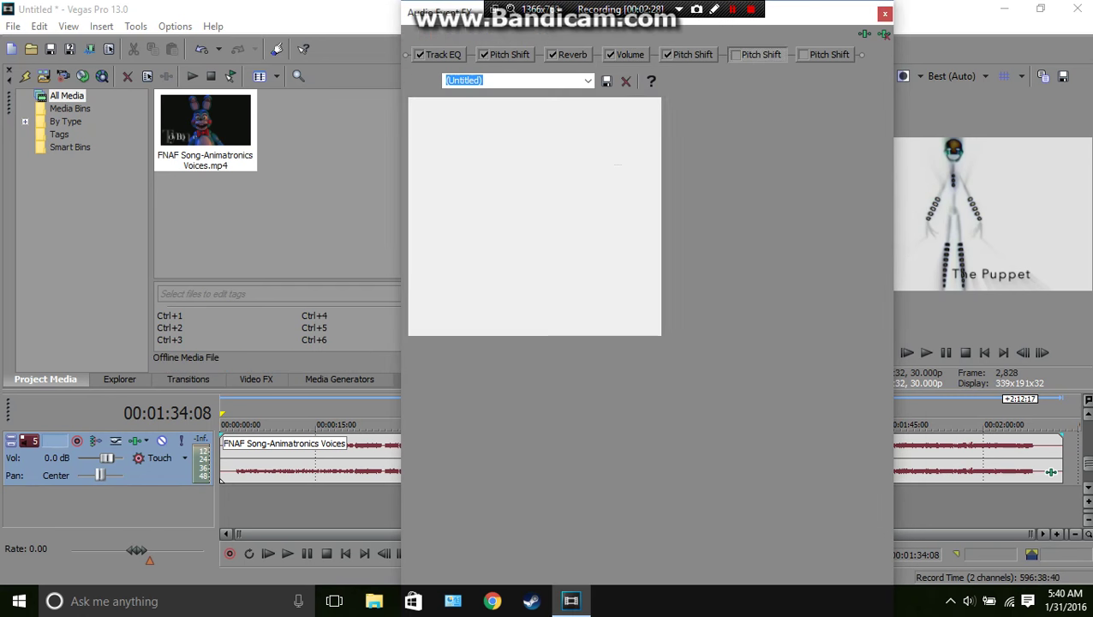
pyautogui.click(829, 55)
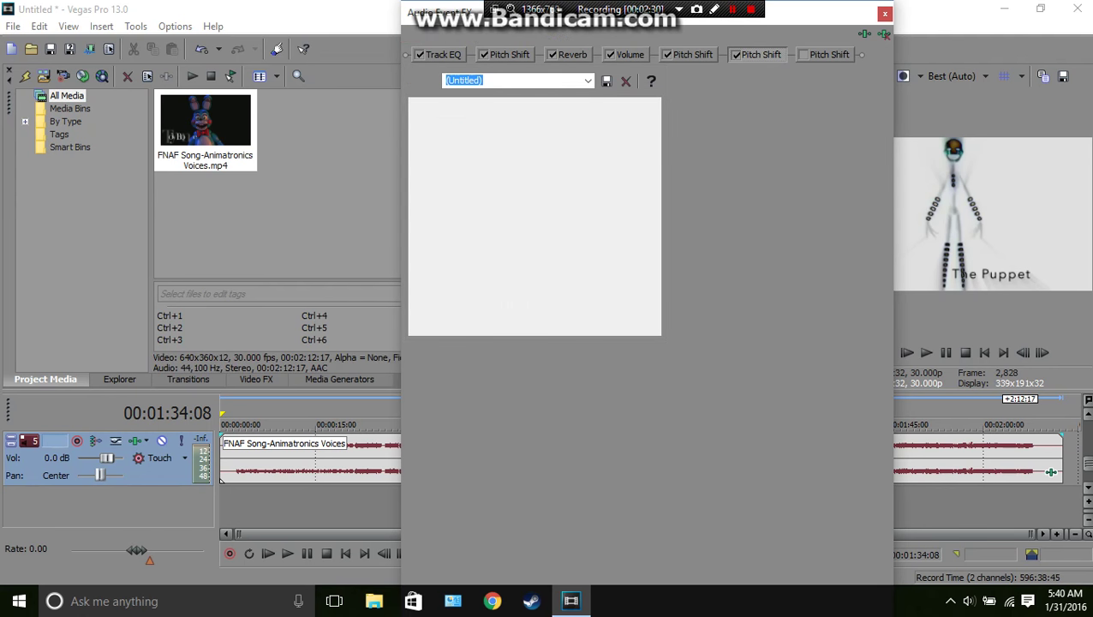
pyautogui.click(885, 14)
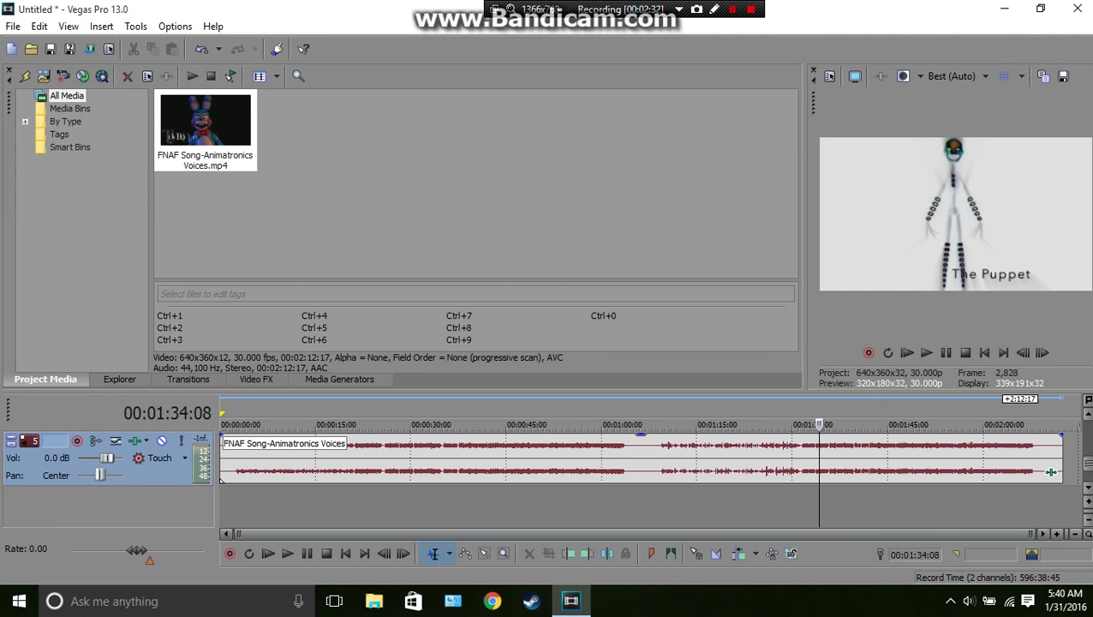
# - Duplicate audio track 5 and open the event effects of the copied event on track 6
pyautogui.rightClick(1072, 450)
pyautogui.click(985, 308)
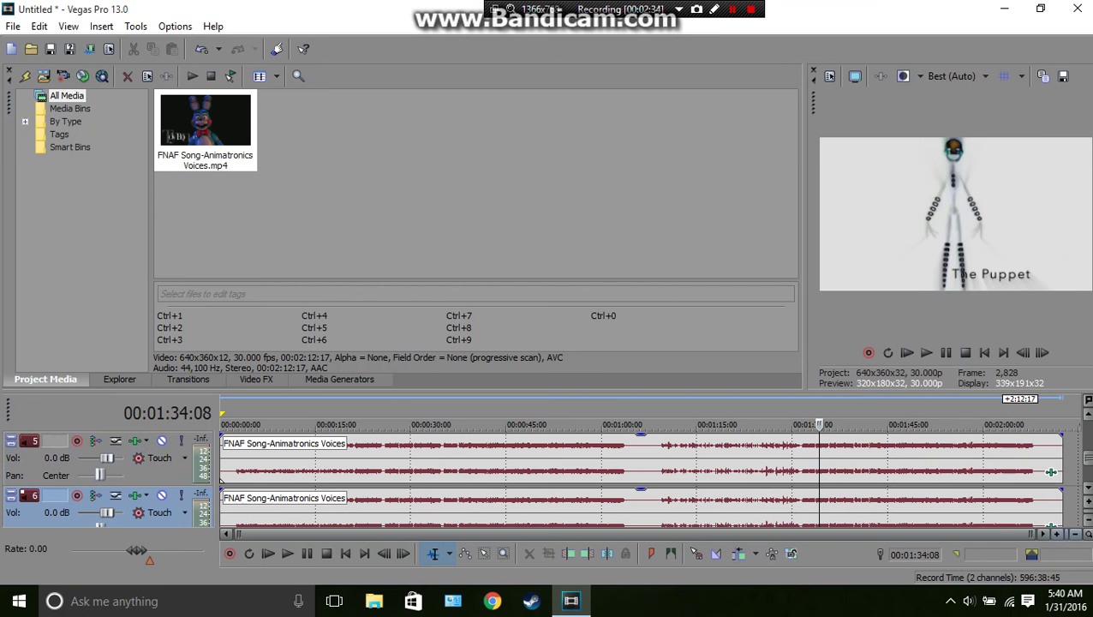
pyautogui.click(1049, 523)
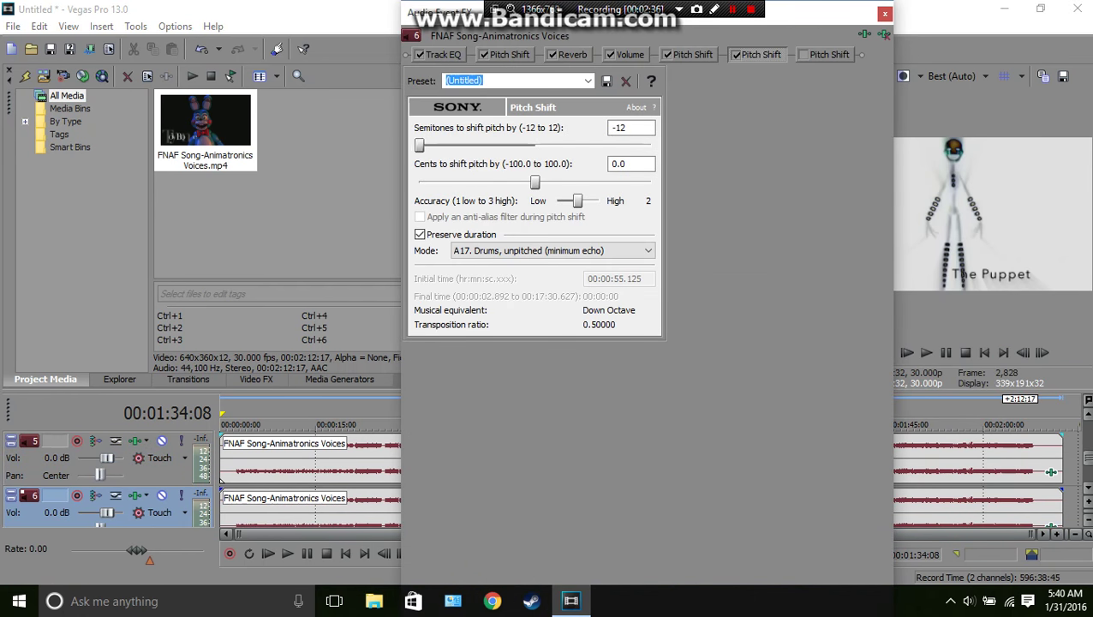
# - Set the Volume effect on track 6's event to 6.000 dB and save it as the preset "ES PC Combo"
pyautogui.click(625, 54)
pyautogui.click(685, 157)
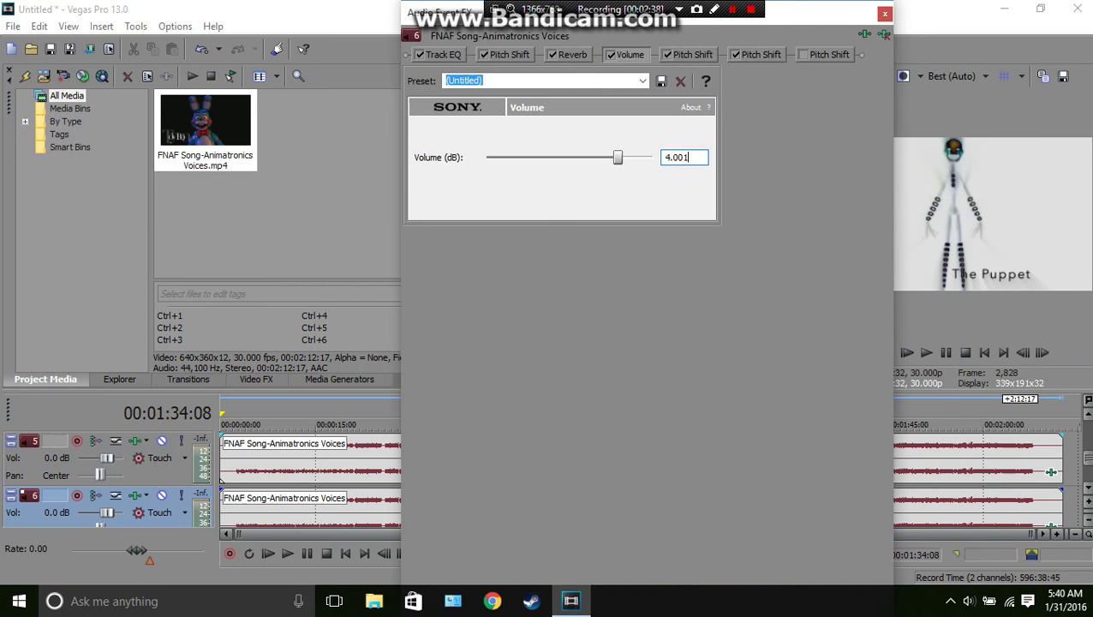
pyautogui.doubleClick(686, 156)
pyautogui.write('6.000')
pyautogui.press('Return')
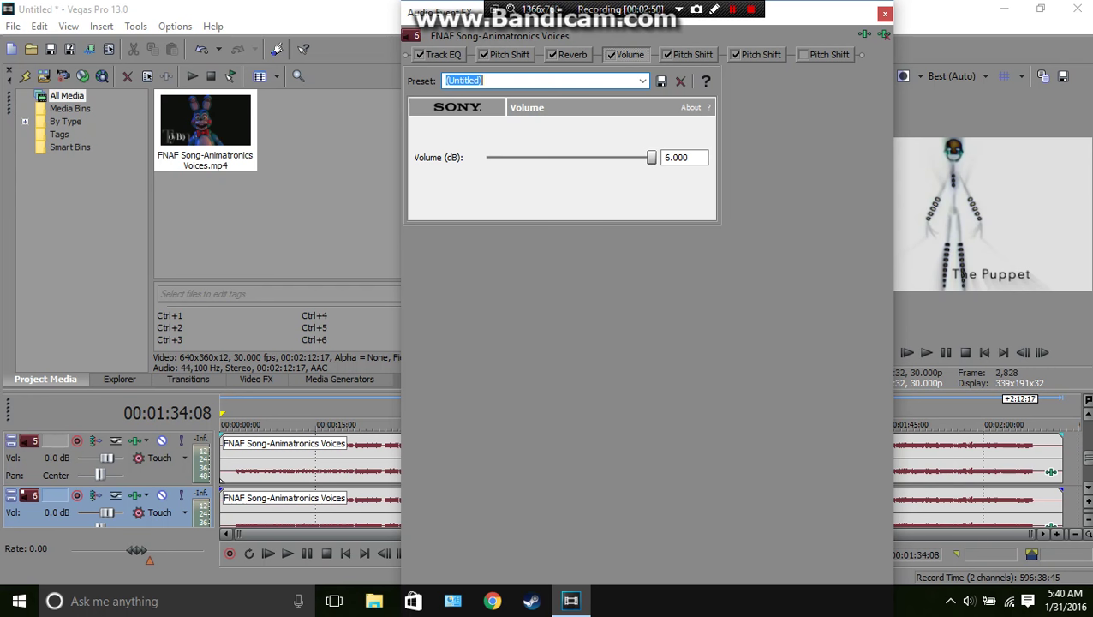
pyautogui.write('ES PC Co,')
pyautogui.press('BackSpace')
pyautogui.write('mbo')
pyautogui.click(660, 82)
# - Enable the last Pitch Shift in the effect chain of track 6's event and close the effects window
pyautogui.click(829, 55)
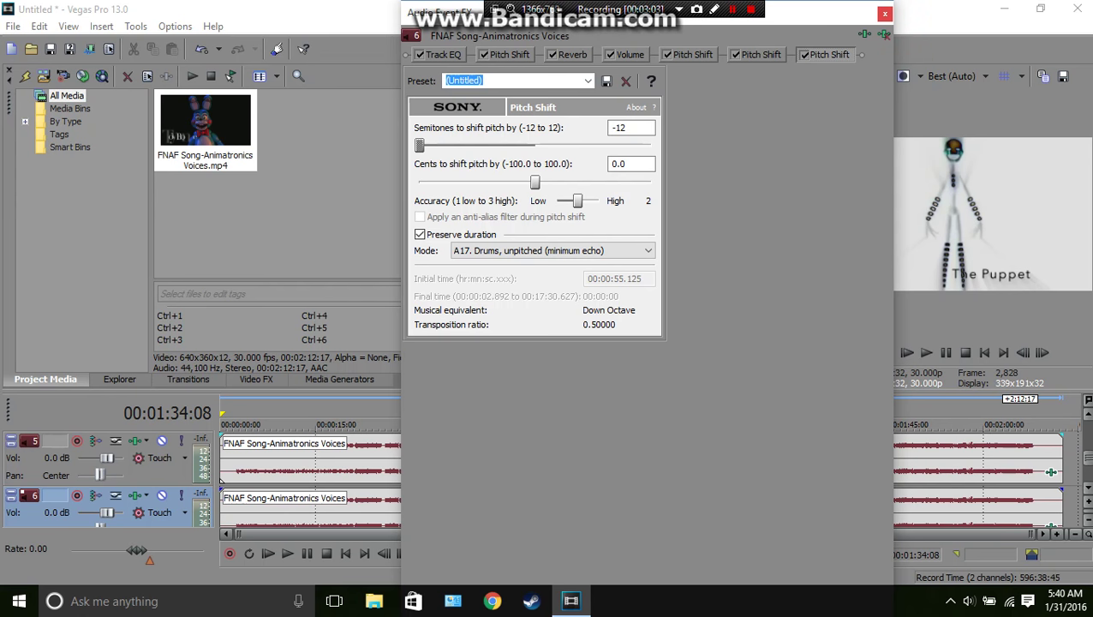
pyautogui.click(885, 13)
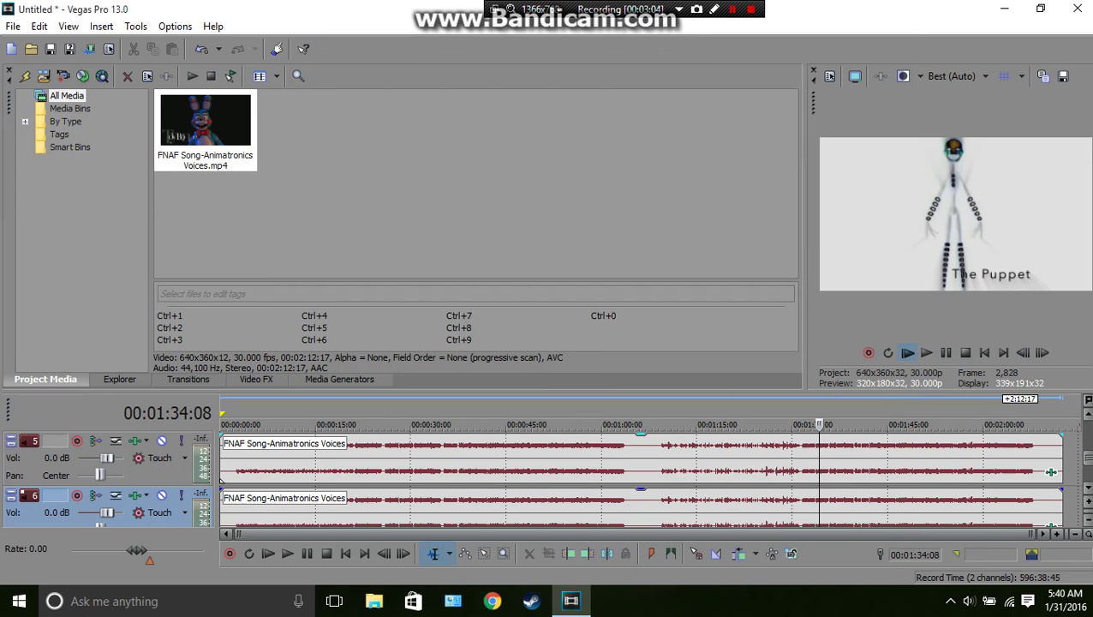
# - Play the project from the start to preview the layered effect and pause the playback
pyautogui.click(907, 352)
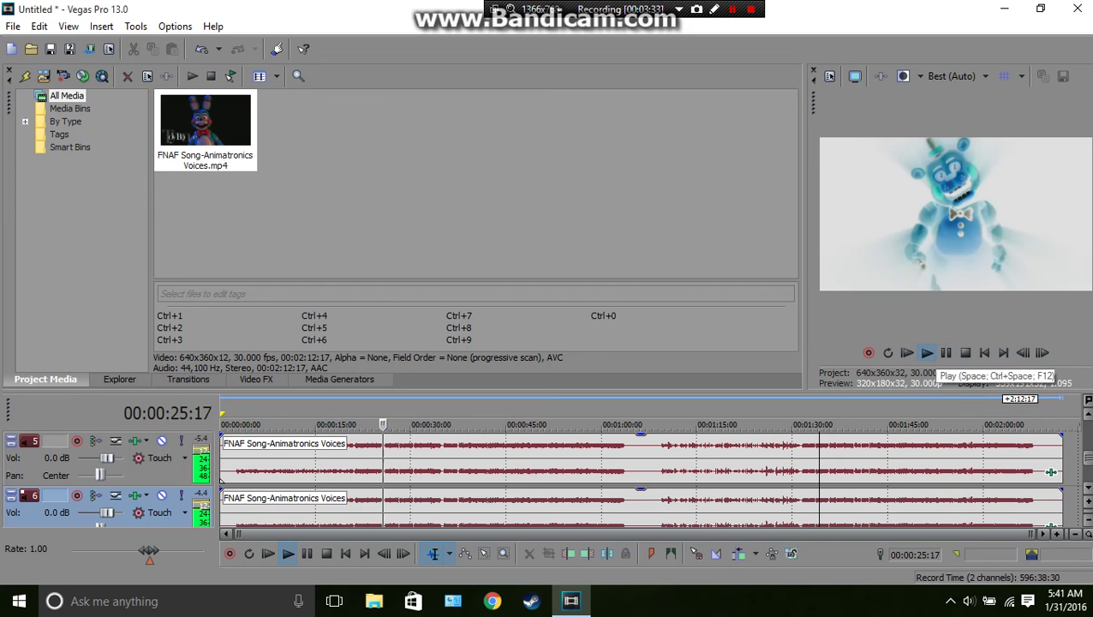
pyautogui.click(945, 352)
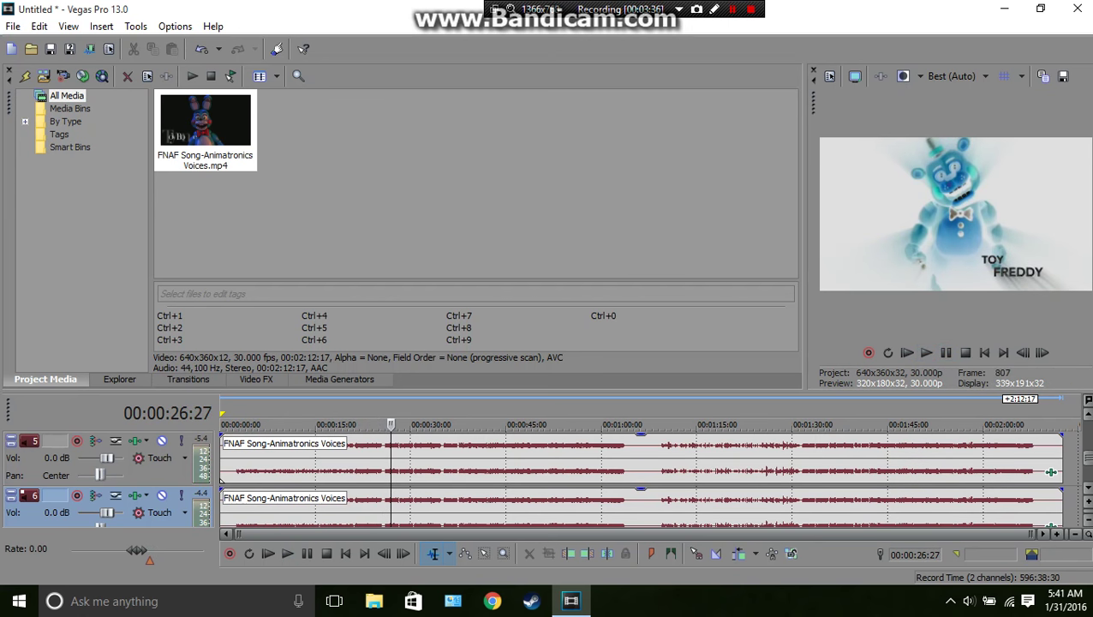
pyautogui.press('Delete')
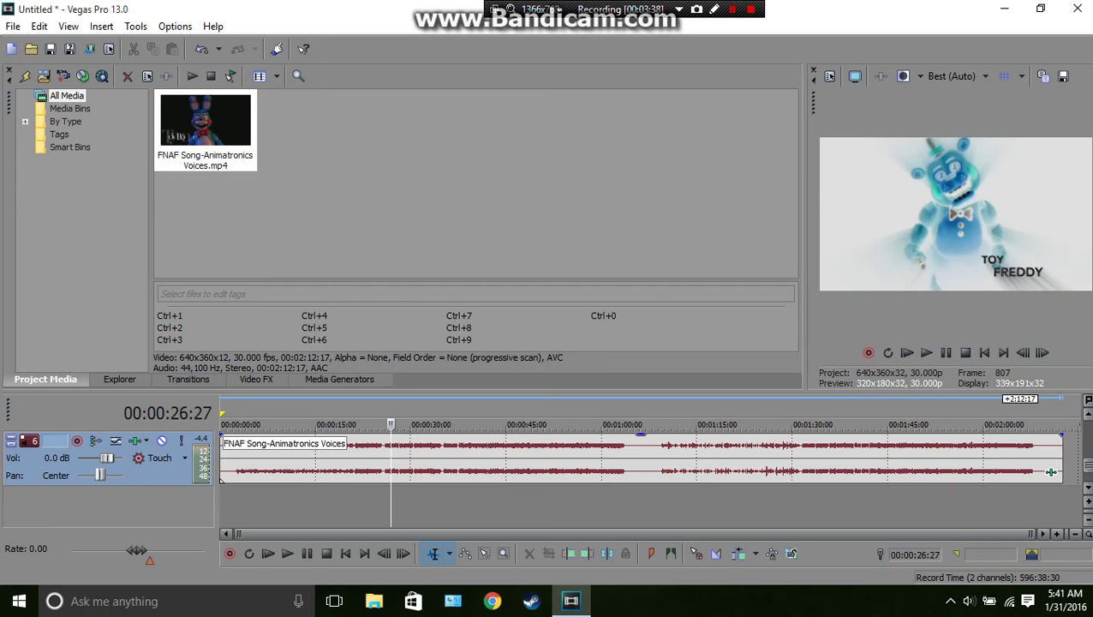
# - Insert a new video track above the others and apply the Watermark preset to its track motion
pyautogui.rightClick(1050, 495)
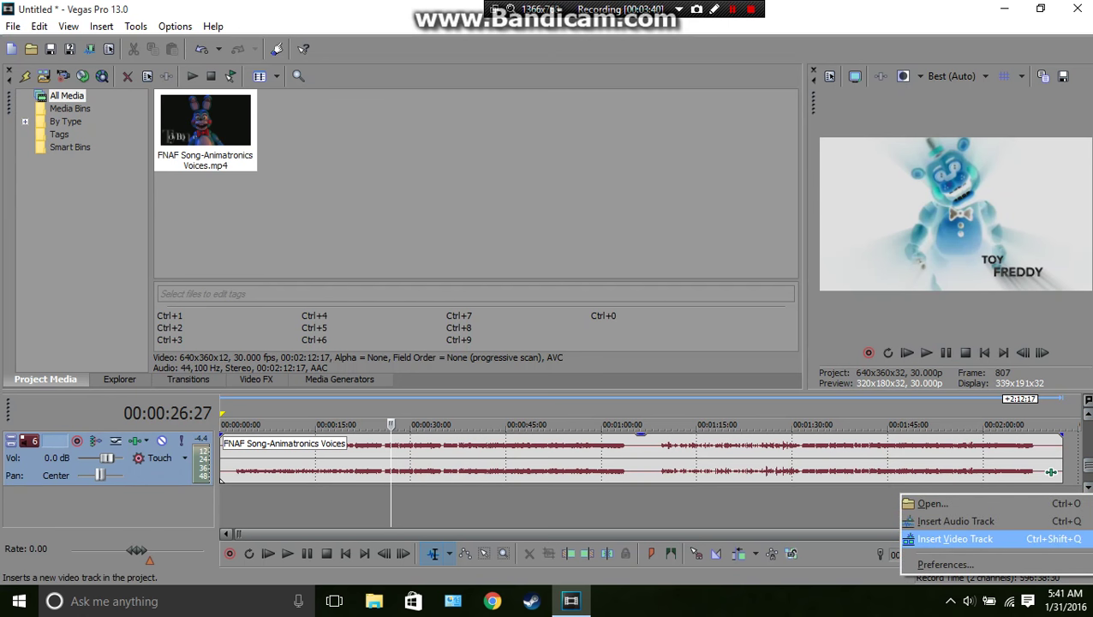
pyautogui.click(955, 538)
pyautogui.rightClick(115, 439)
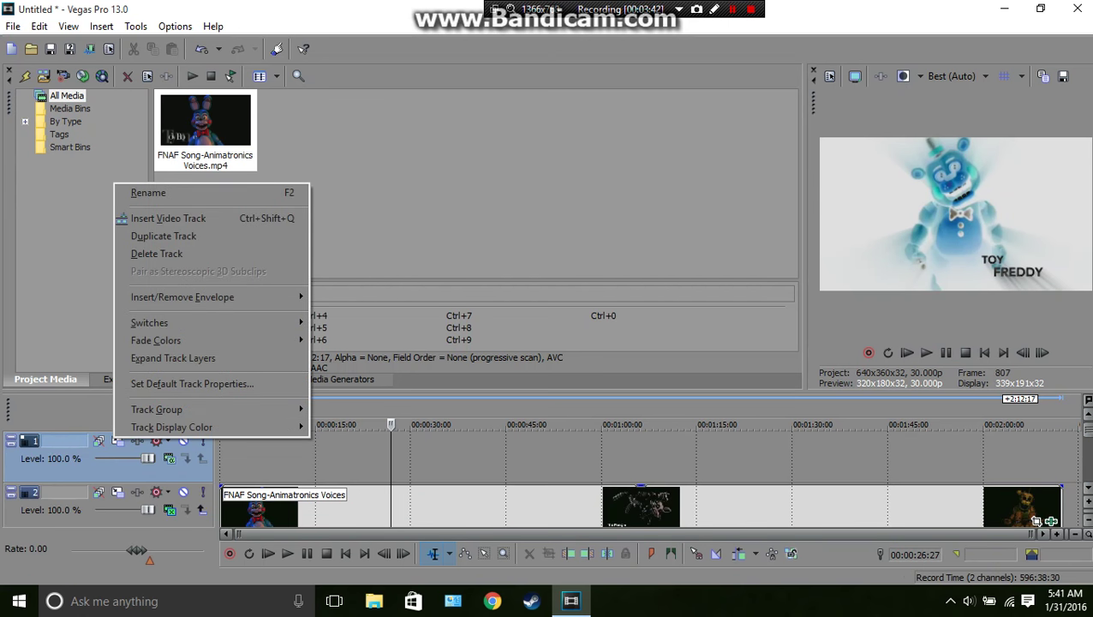
pyautogui.click(117, 441)
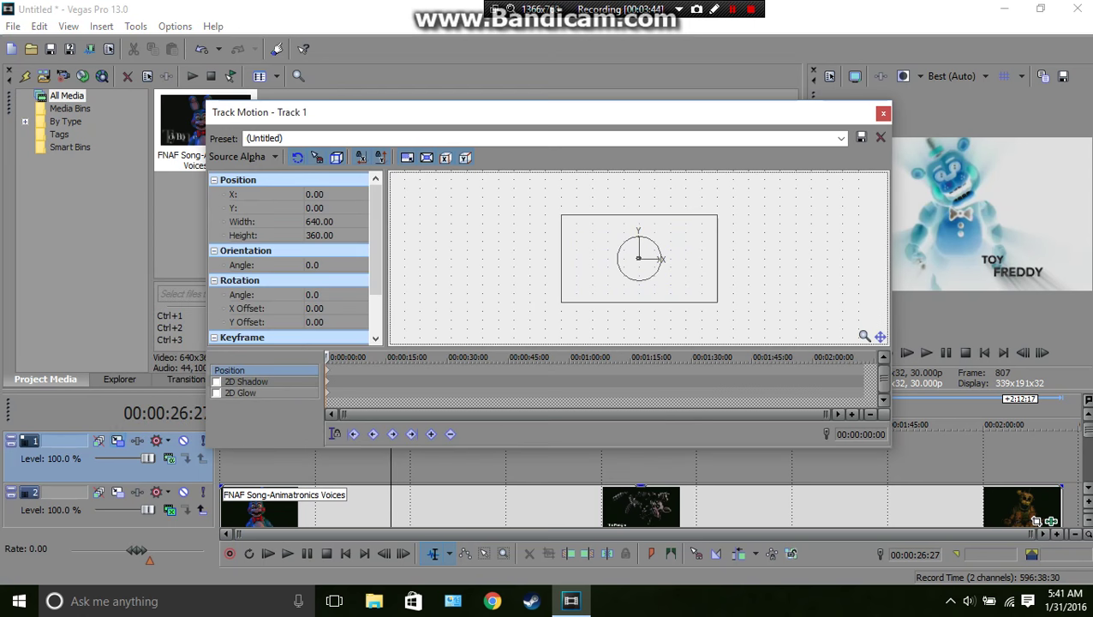
pyautogui.click(257, 138)
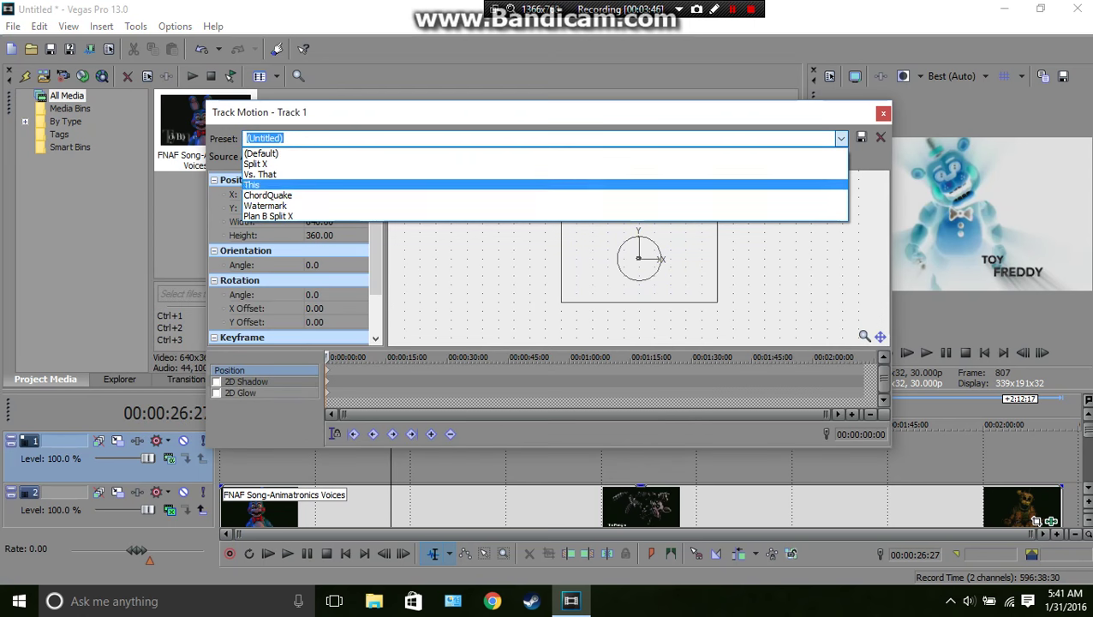
pyautogui.click(267, 206)
pyautogui.click(883, 113)
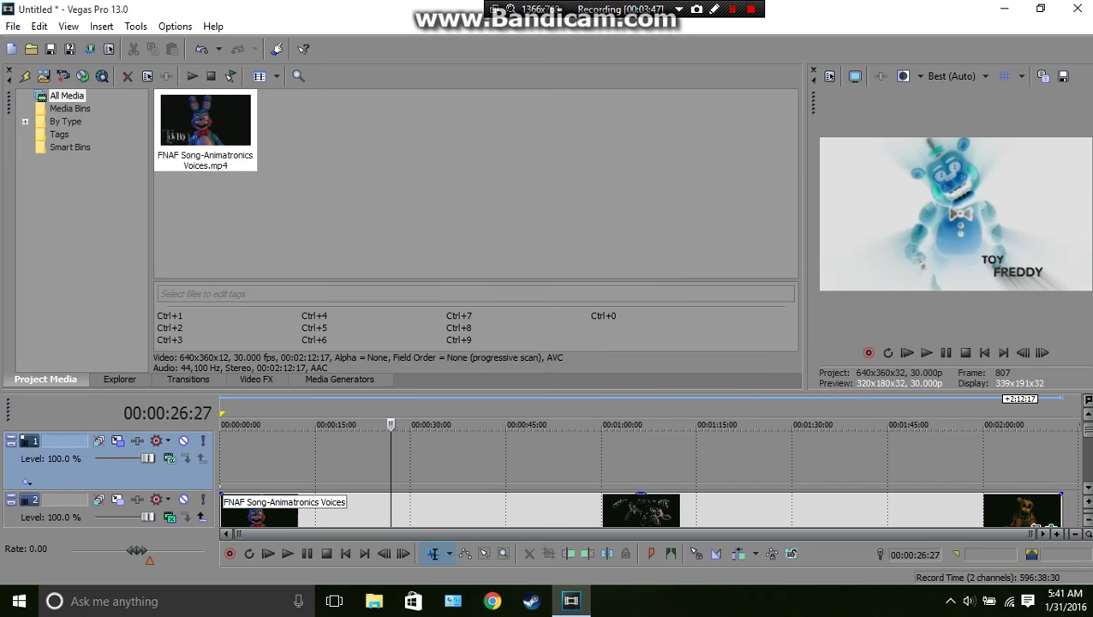
# - Place the image "MLG Foxy (1).jpg" on video track 1 and extend its start to the beginning of the timeline
pyautogui.click(31, 49)
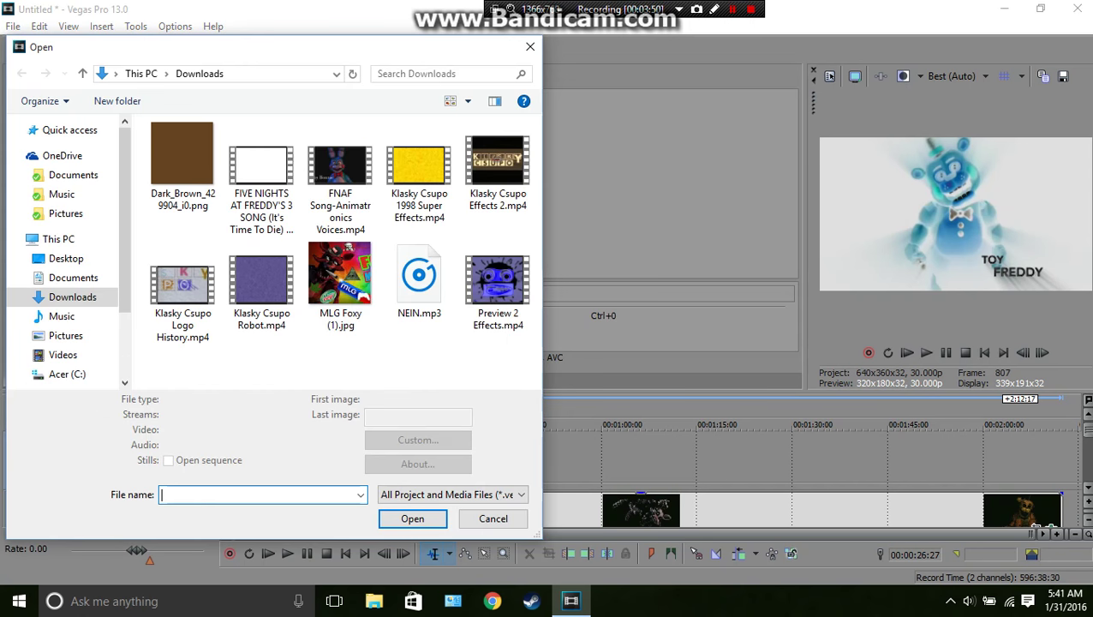
pyautogui.doubleClick(339, 274)
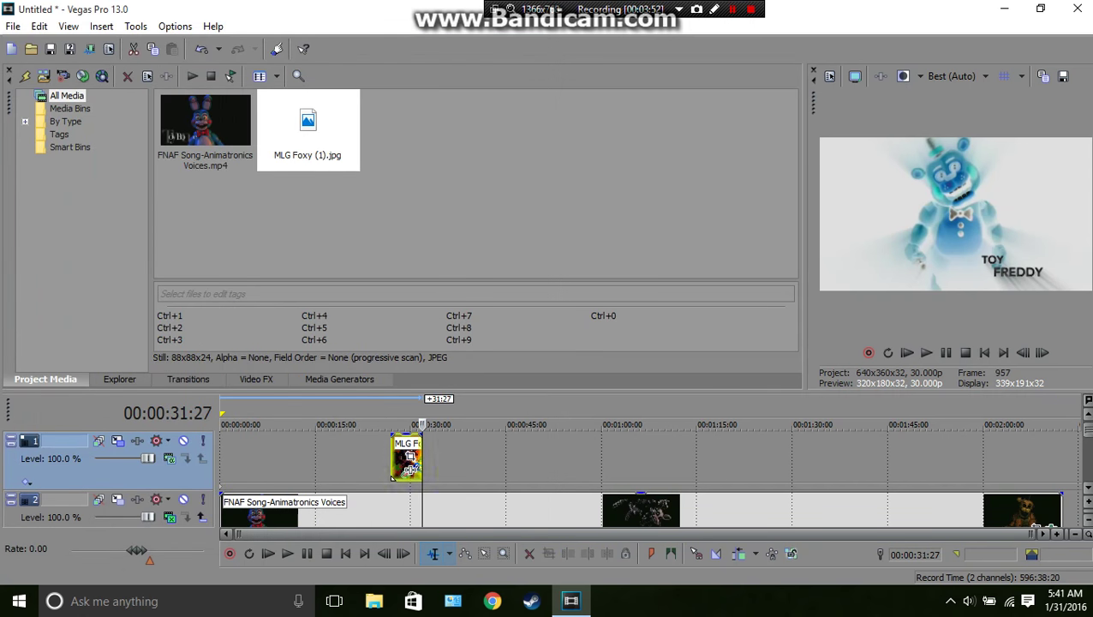
pyautogui.moveTo(393, 458); pyautogui.dragTo(221, 458)
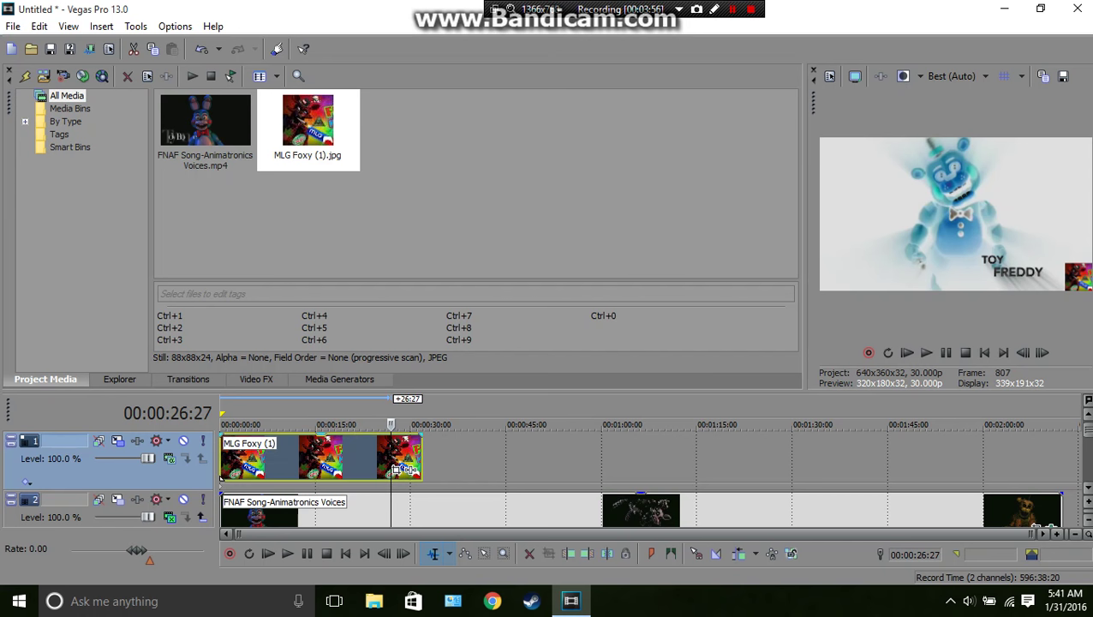
# - Extend the image event on track 1 so it ends exactly with the video at 00:02:12:17
pyautogui.moveTo(395, 469); pyautogui.dragTo(1062, 470)
pyautogui.click(1062, 470)
pyautogui.scroll(5, 1062, 470)
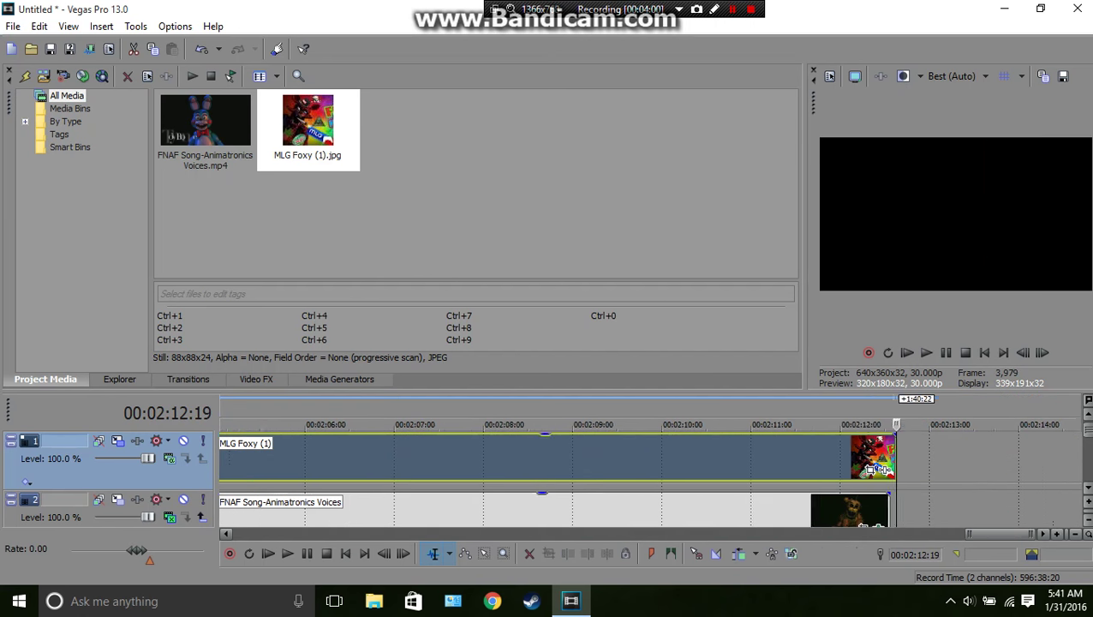
pyautogui.scroll(4, 912, 469)
pyautogui.moveTo(618, 469); pyautogui.dragTo(525, 468)
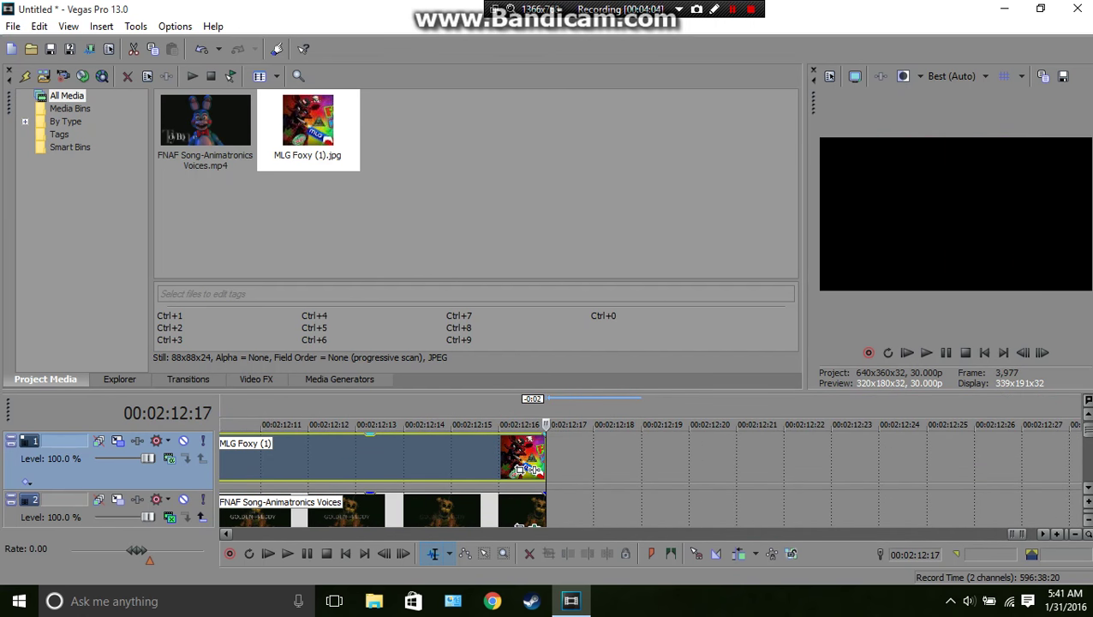
# - Open the Upload to YouTube form for the project
pyautogui.hotkey('alt', 'f')
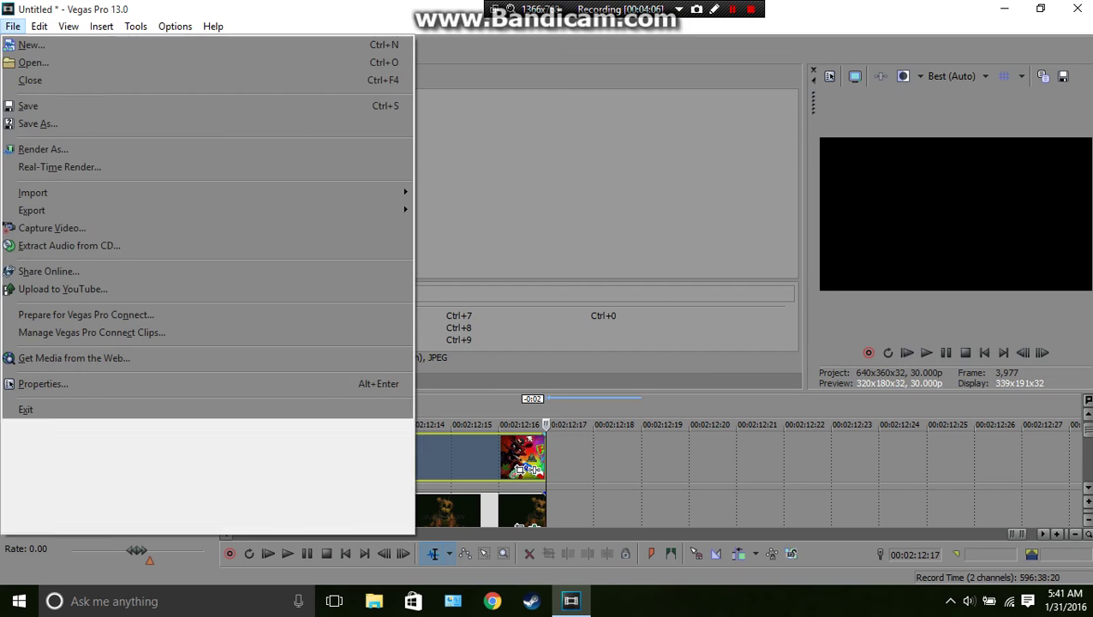
pyautogui.press('Down')
pyautogui.press('Down')
pyautogui.press('Down')
pyautogui.press('Down')
pyautogui.press('Down')
pyautogui.press('Down')
pyautogui.press('Down')
pyautogui.press('Down')
pyautogui.press('Down')
pyautogui.press('Down')
pyautogui.press('Down')
pyautogui.press('Down')
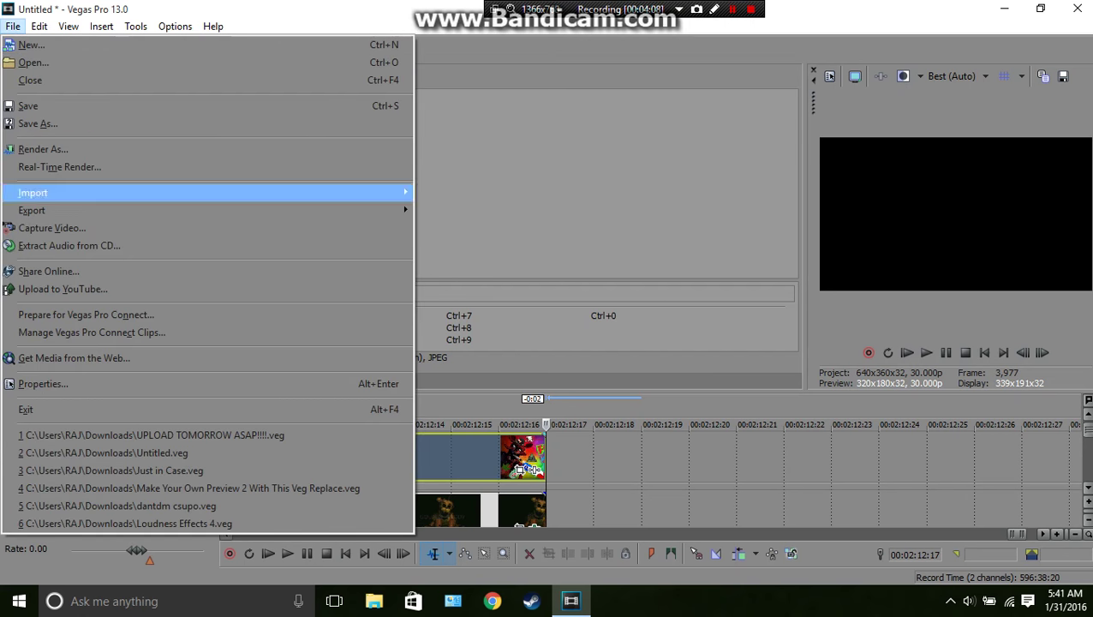
pyautogui.press('Escape')
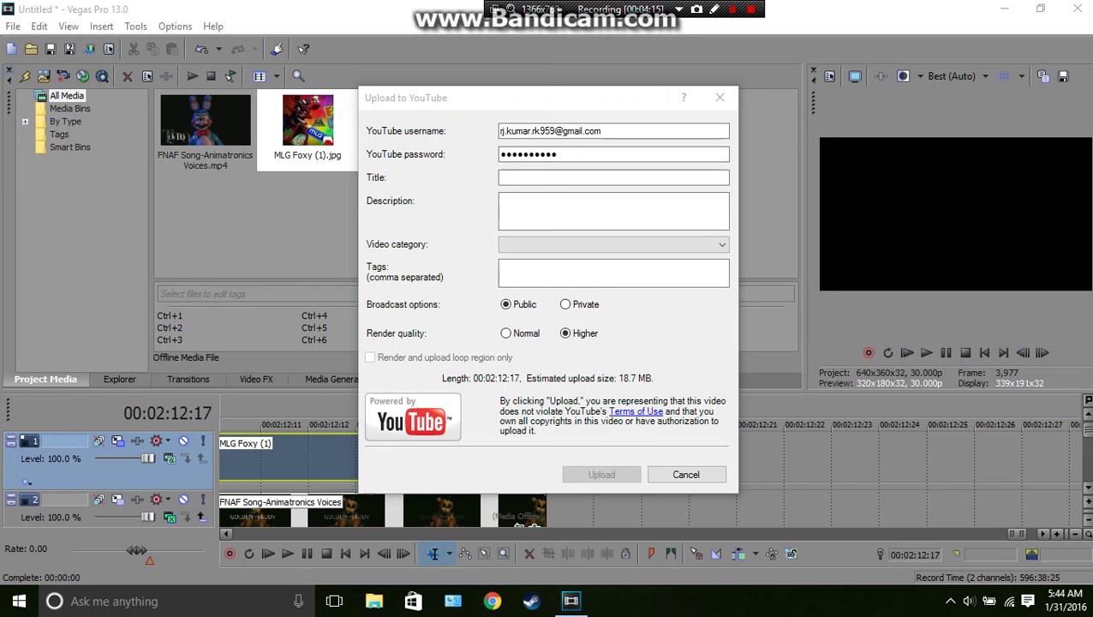
# - Enter "FNAF Song Animatronics Voices Enhanced with ES PC Combo" as the title of the YouTube upload
pyautogui.click(613, 177)
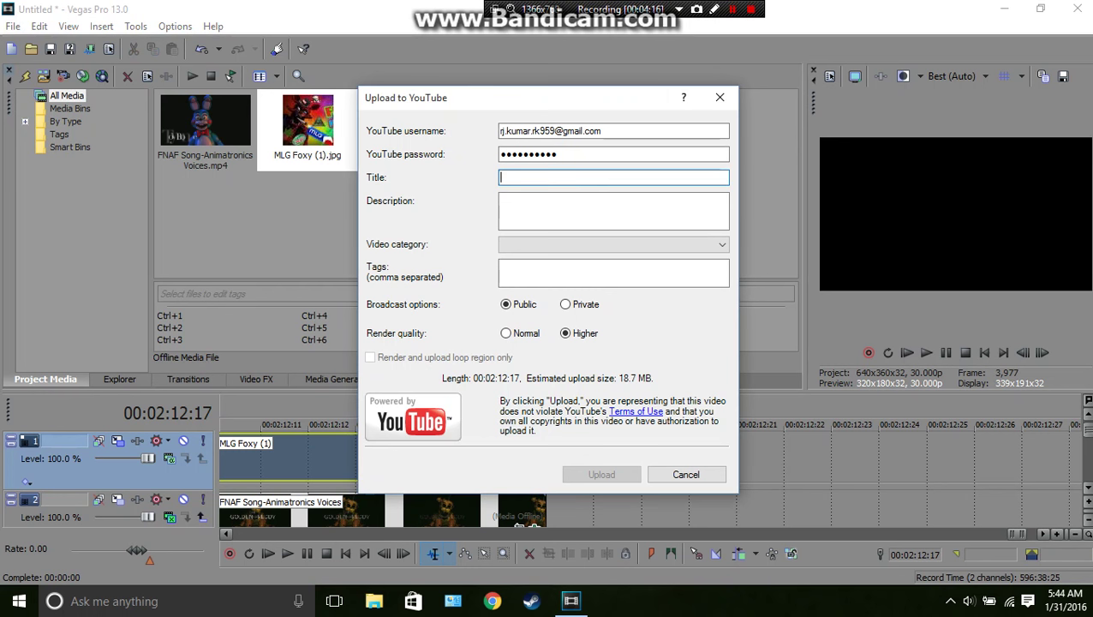
pyautogui.write('FNAF')
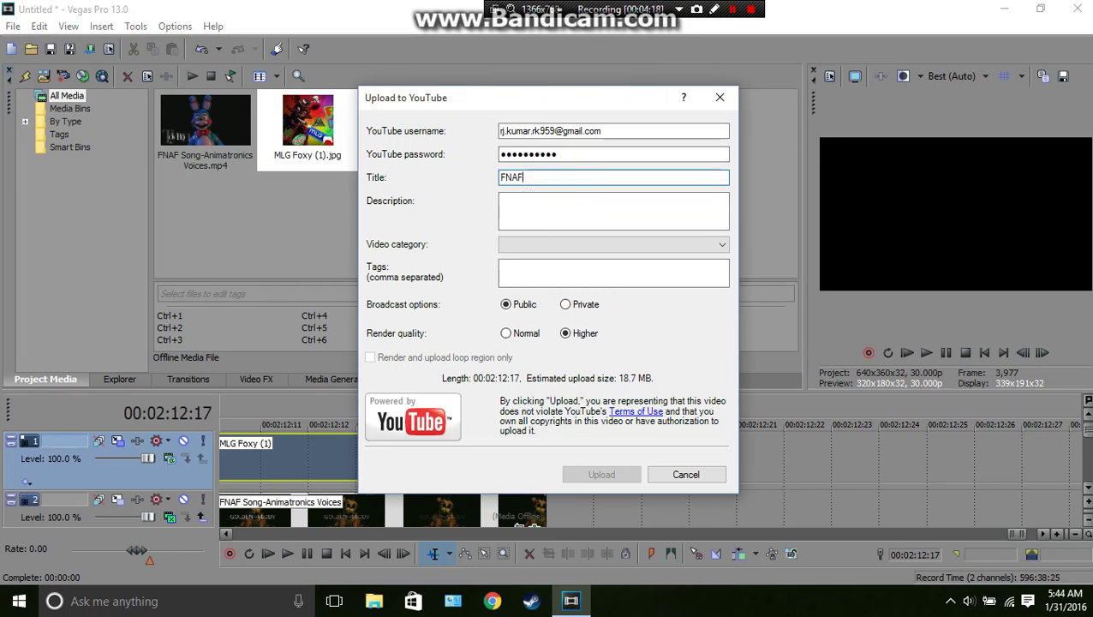
pyautogui.write(' Song Animatronics V')
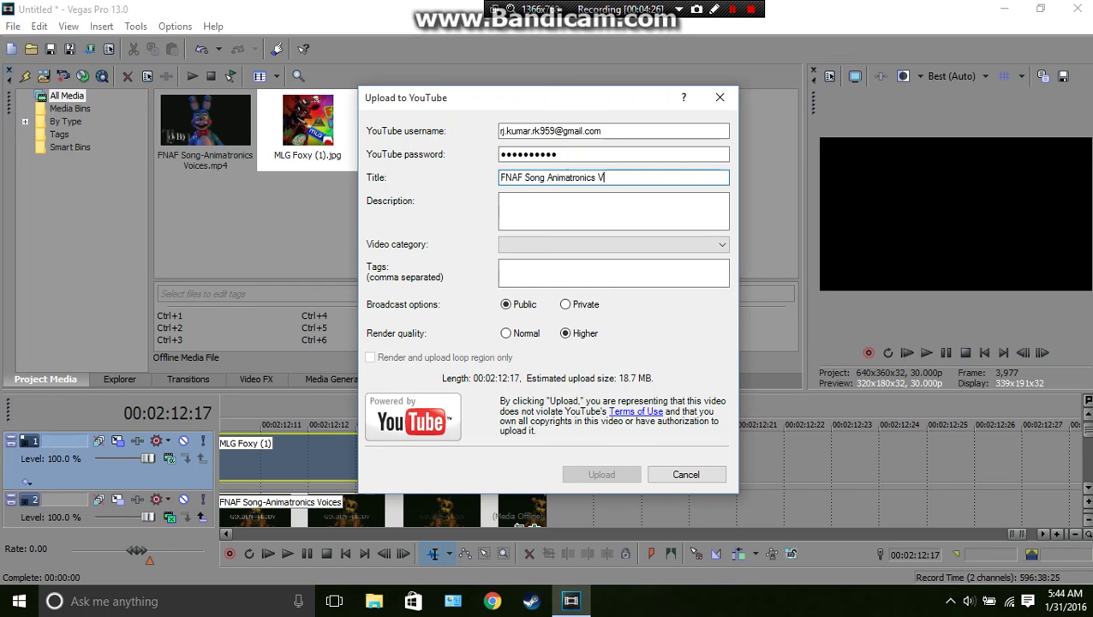
pyautogui.write('oices Enhanced with ES')
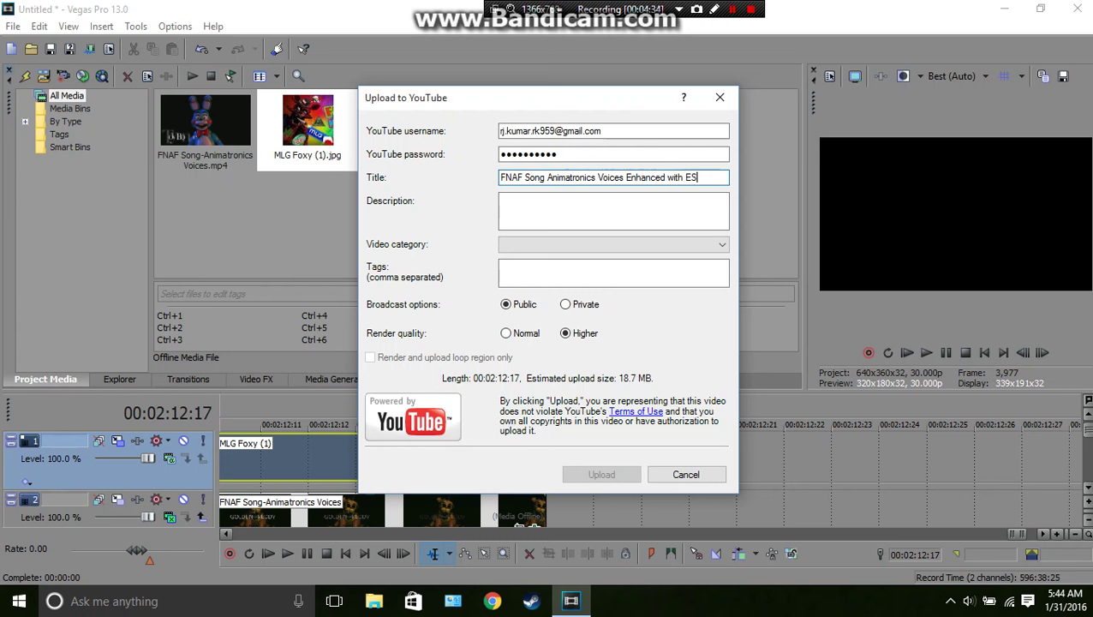
pyautogui.write(' PC Con')
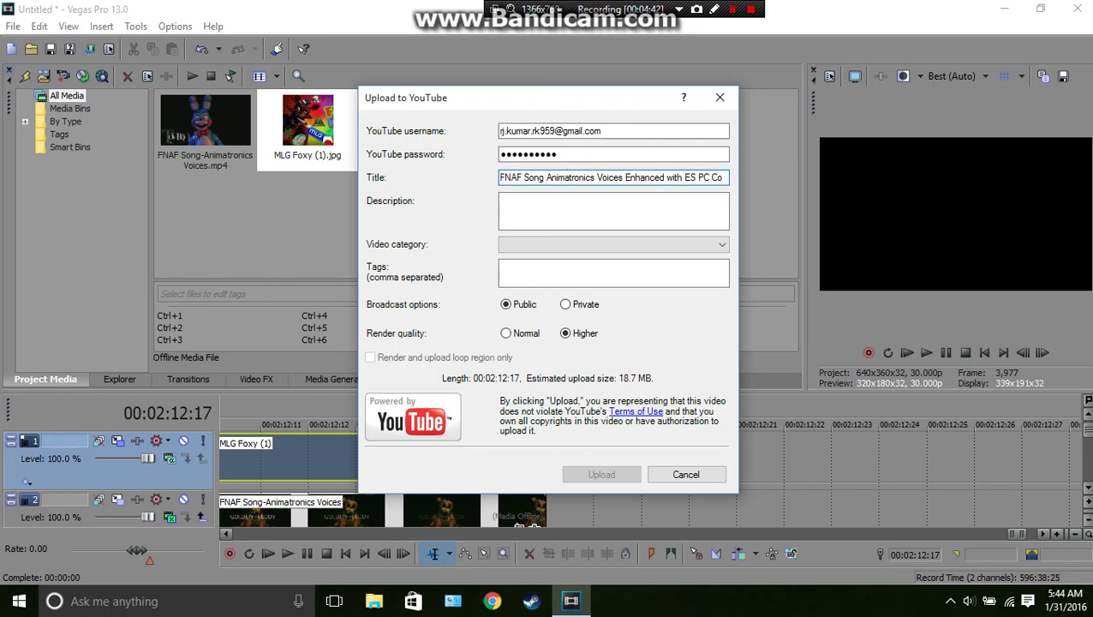
pyautogui.write('bo')
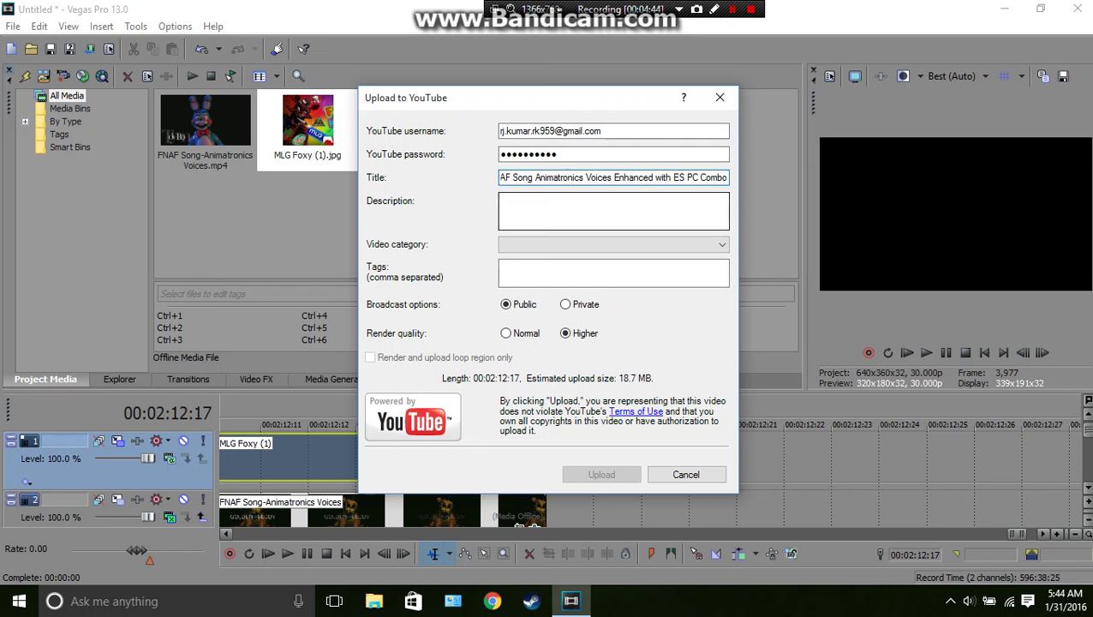
# - Enter the description "I owe nothing." and set the video category to People & Blogs
pyautogui.click(614, 210)
pyautogui.write('I o')
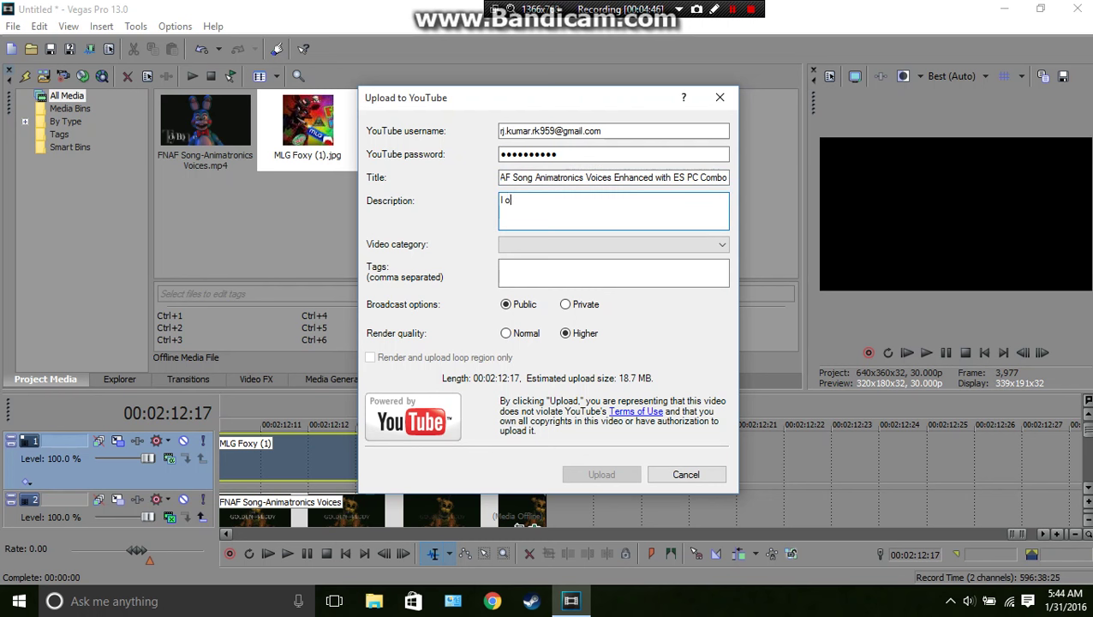
pyautogui.write('we nothing.')
pyautogui.click(613, 245)
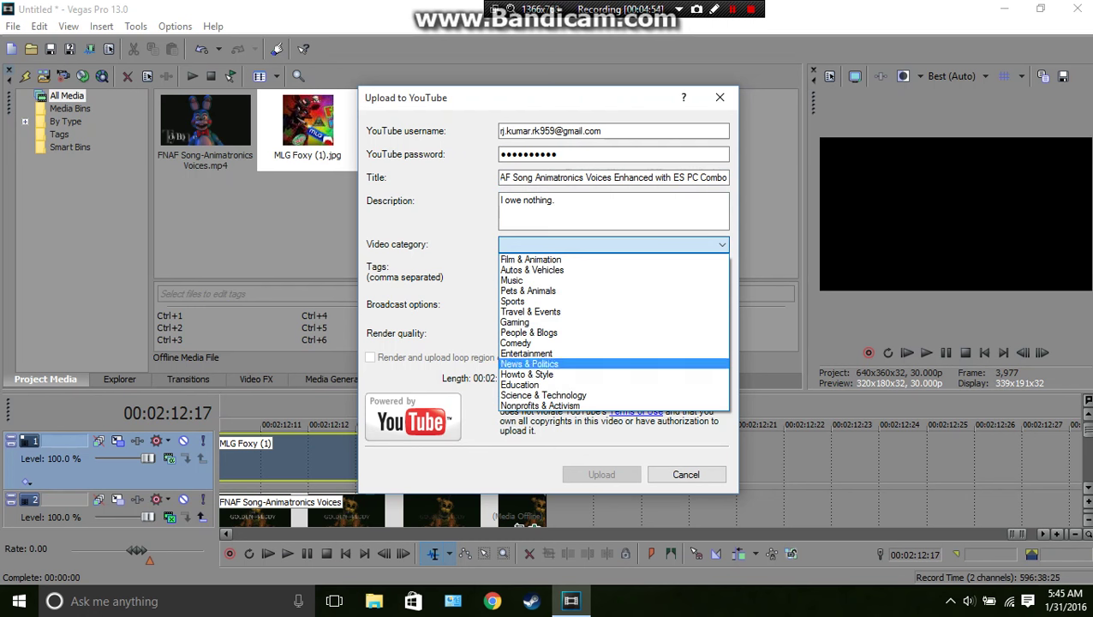
pyautogui.click(529, 332)
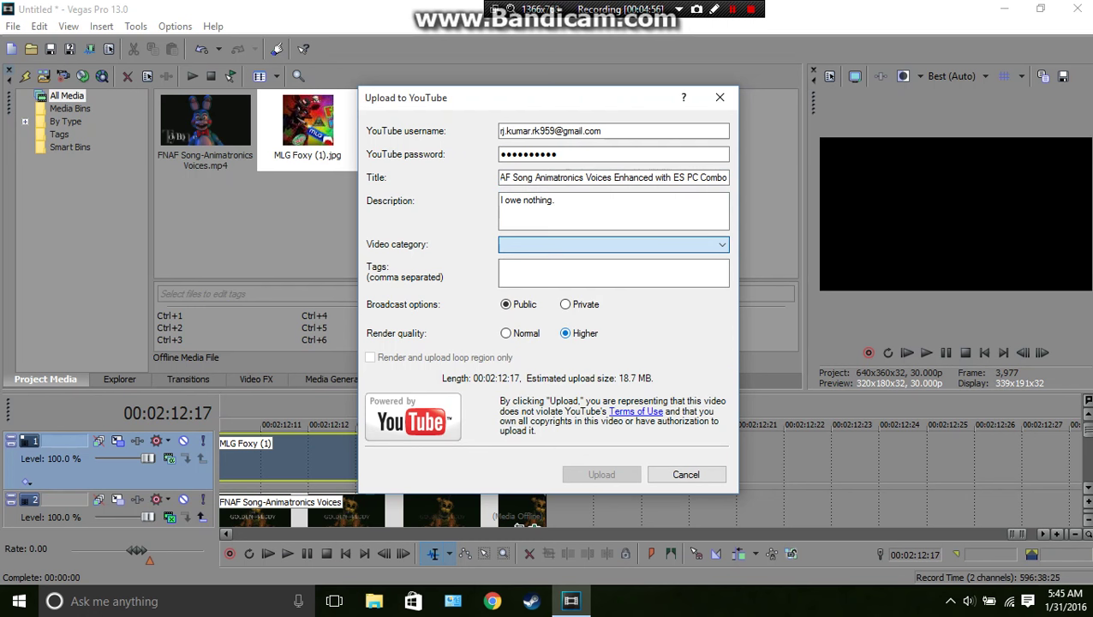
# - Add the tag "FNAF" and start the YouTube upload
pyautogui.click(548, 273)
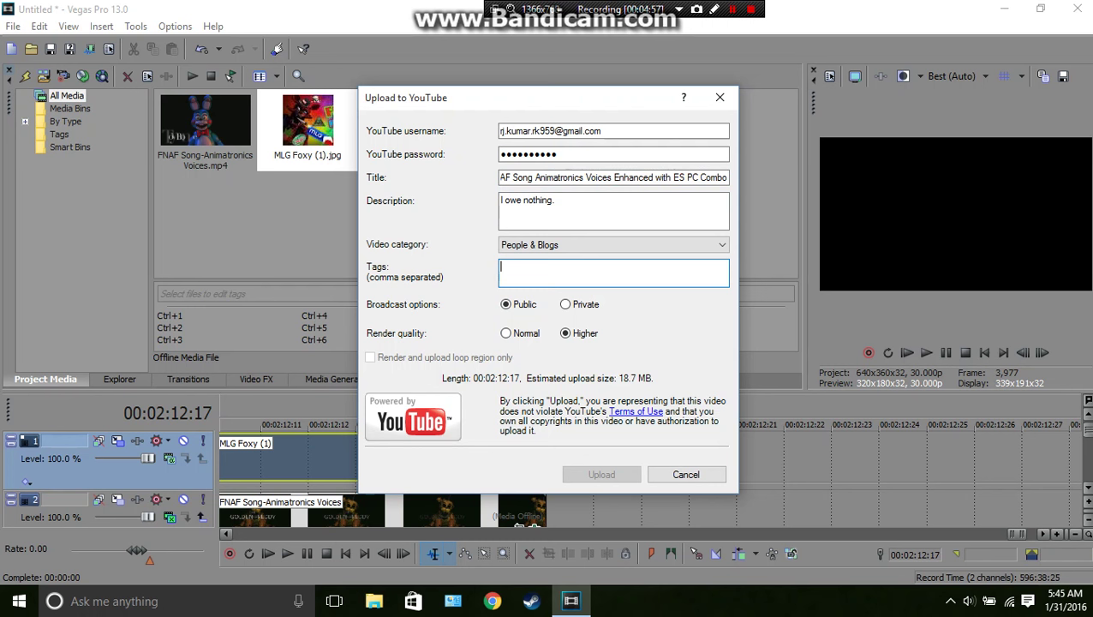
pyautogui.write('G')
pyautogui.press('BackSpace')
pyautogui.write('FNAF')
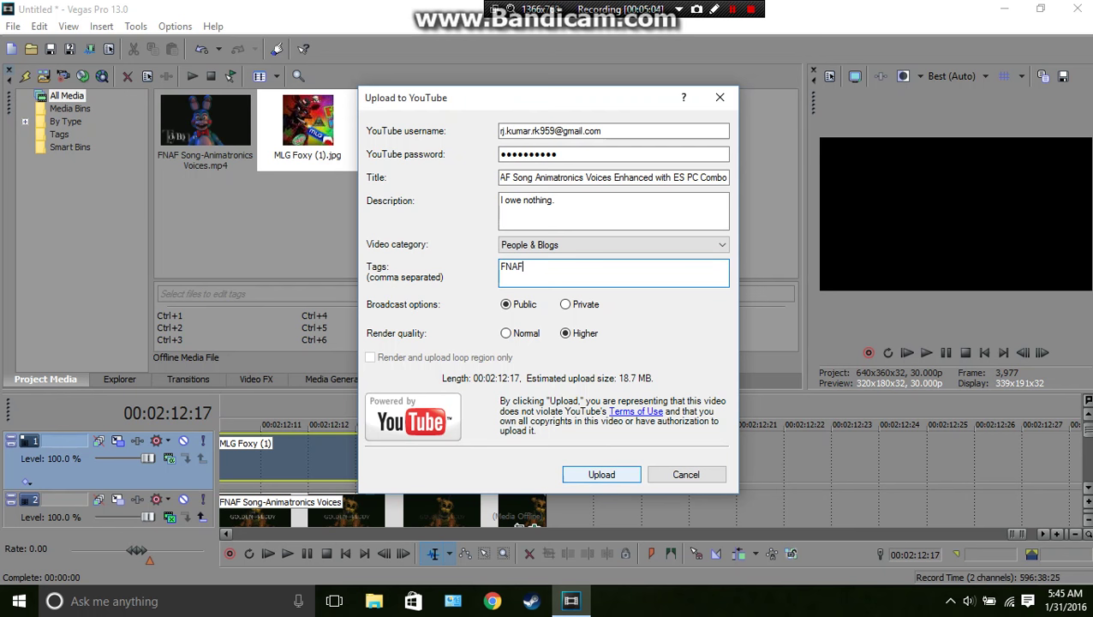
pyautogui.press('Return')
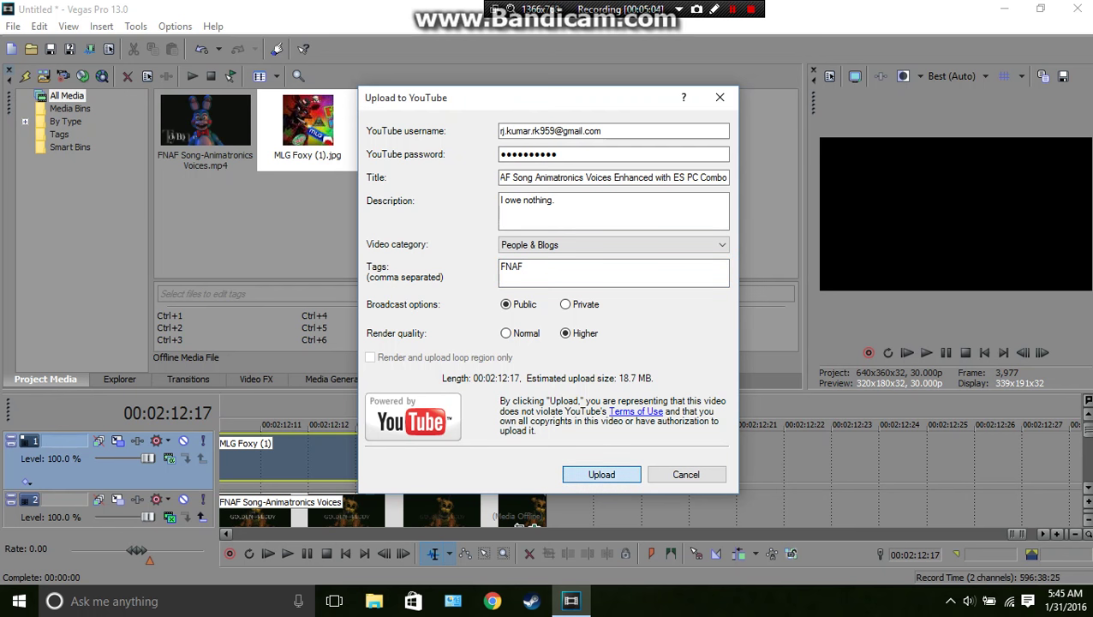